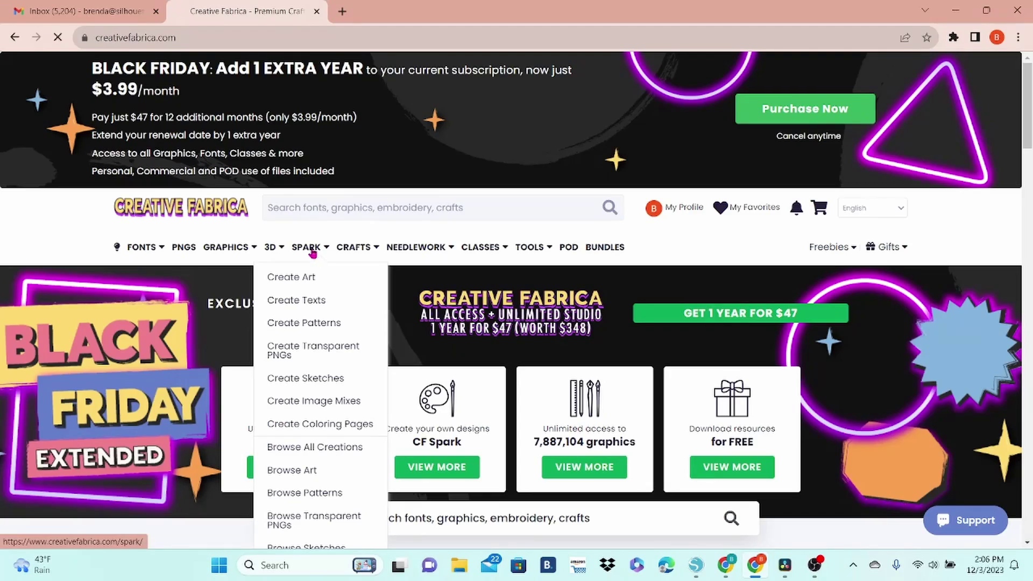
Go to the CF Spark tools page and scroll down to the Prompt Builder card.
{"action": "left_click", "coordinate": [307, 247]}
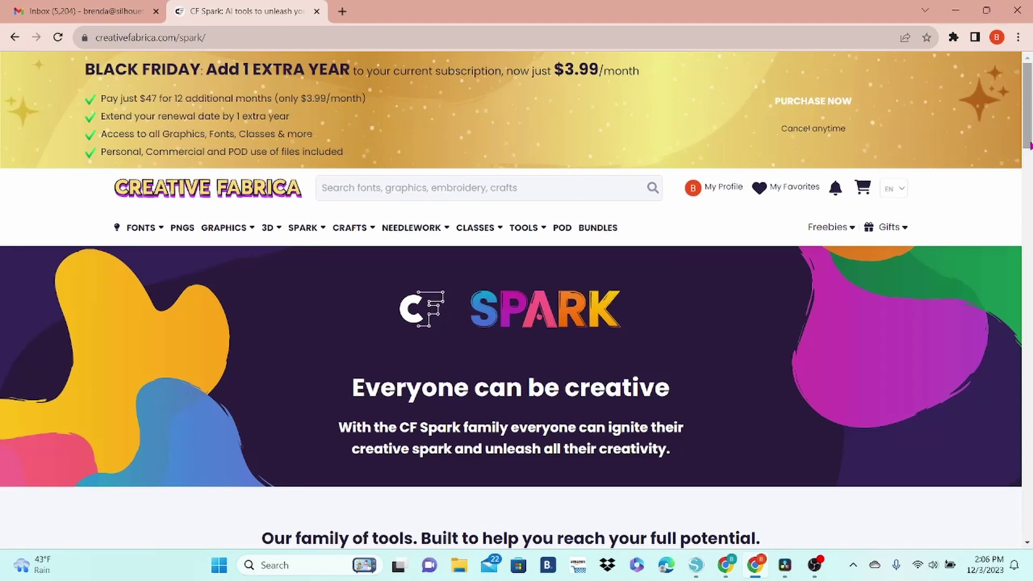
{"action": "left_click_drag", "start_coordinate": [1027, 134], "coordinate": [1027, 294]}
{"action": "scroll", "coordinate": [516, 302], "scroll_direction": "down", "scroll_amount": 2}
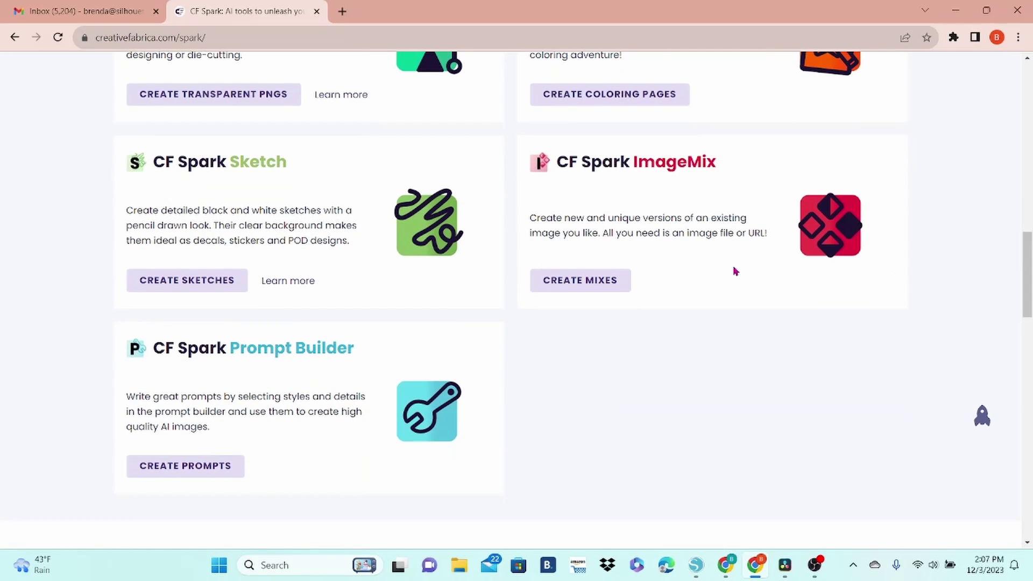
Enter the prompt 'Christmas tree with colorful lights' in Prompt Builder and add Chalk from Pastels and Chalk.
{"action": "left_click", "coordinate": [231, 469]}
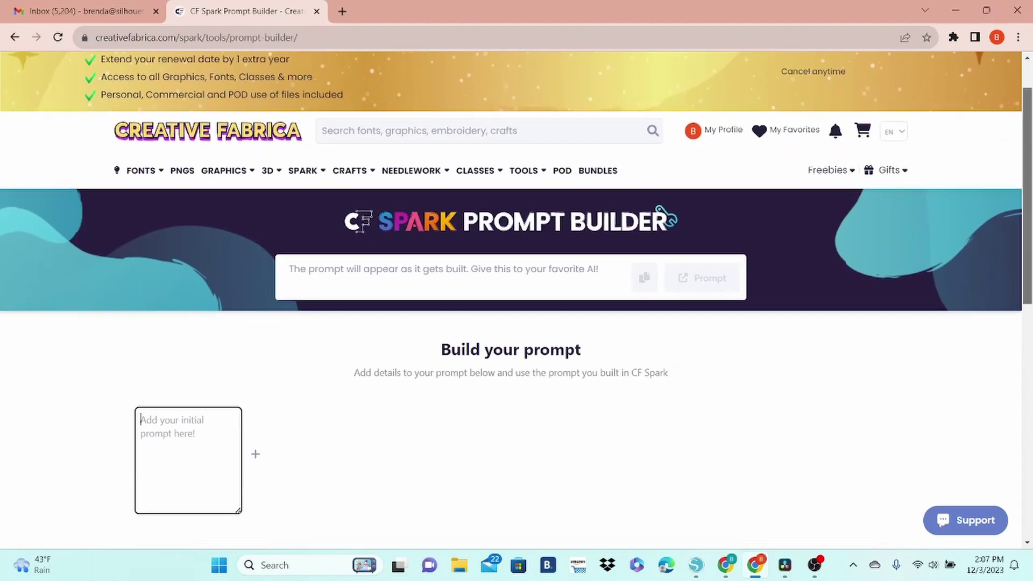
{"action": "type", "text": "Chris"}
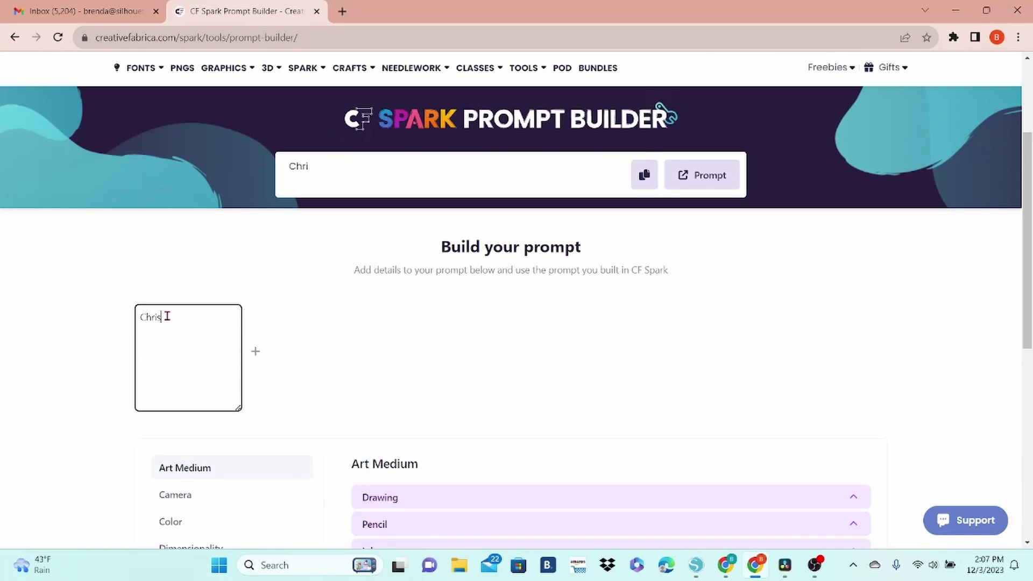
{"action": "type", "text": "tmas tree with colorful lights"}
{"action": "key", "text": "Return"}
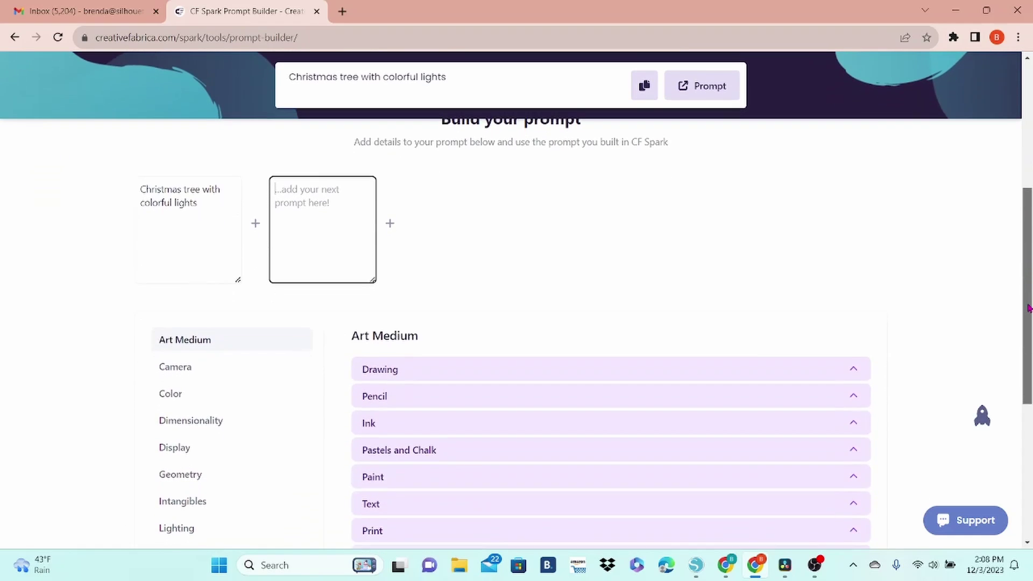
{"action": "left_click_drag", "start_coordinate": [1029, 307], "coordinate": [1030, 426]}
{"action": "scroll", "coordinate": [450, 286], "scroll_direction": "up", "scroll_amount": 2}
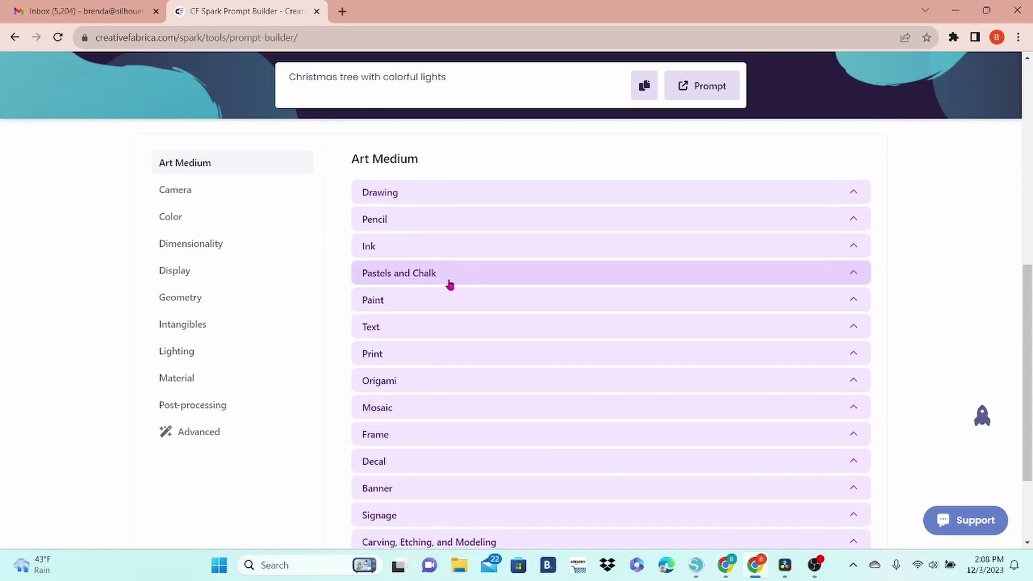
{"action": "left_click", "coordinate": [449, 285]}
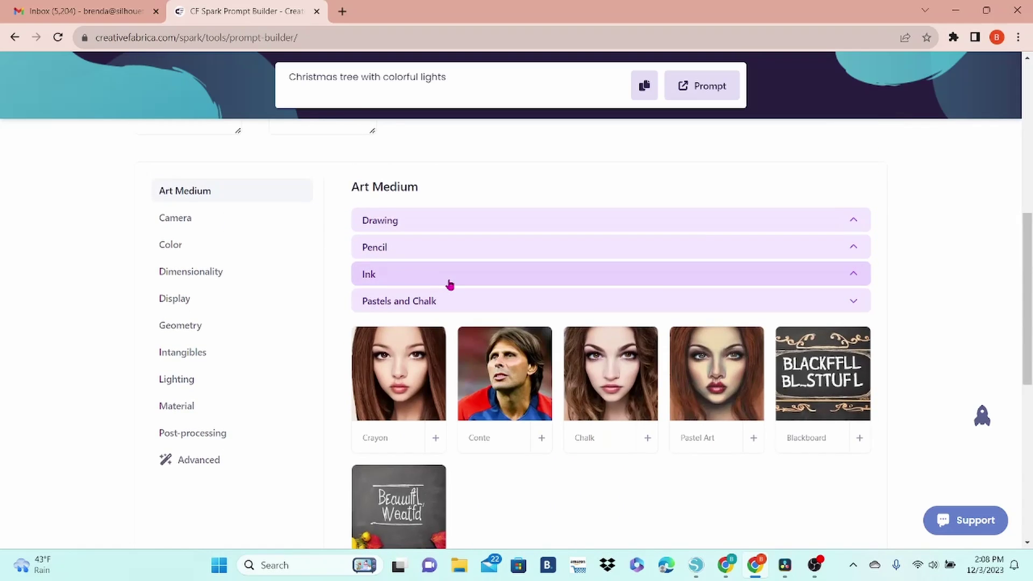
{"action": "left_click", "coordinate": [598, 368]}
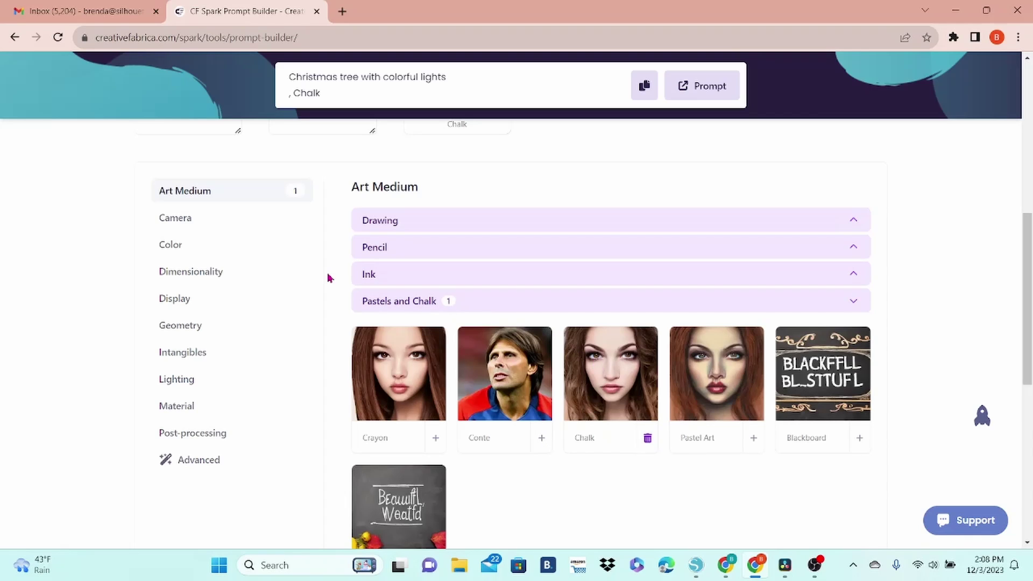
Add the Golden Hour style from Camera > Scenes to the prompt.
{"action": "left_click", "coordinate": [195, 221]}
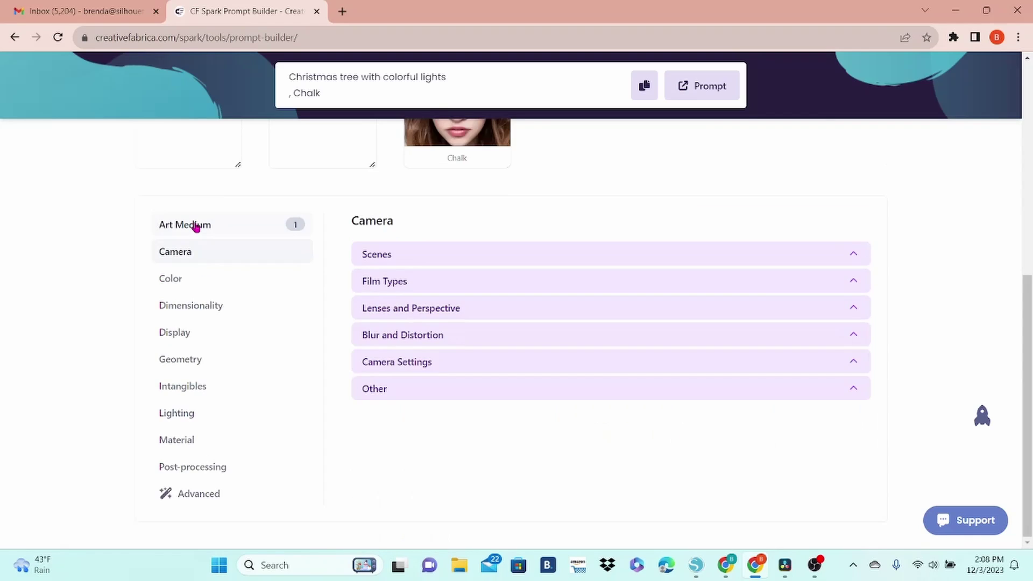
{"action": "left_click", "coordinate": [383, 264]}
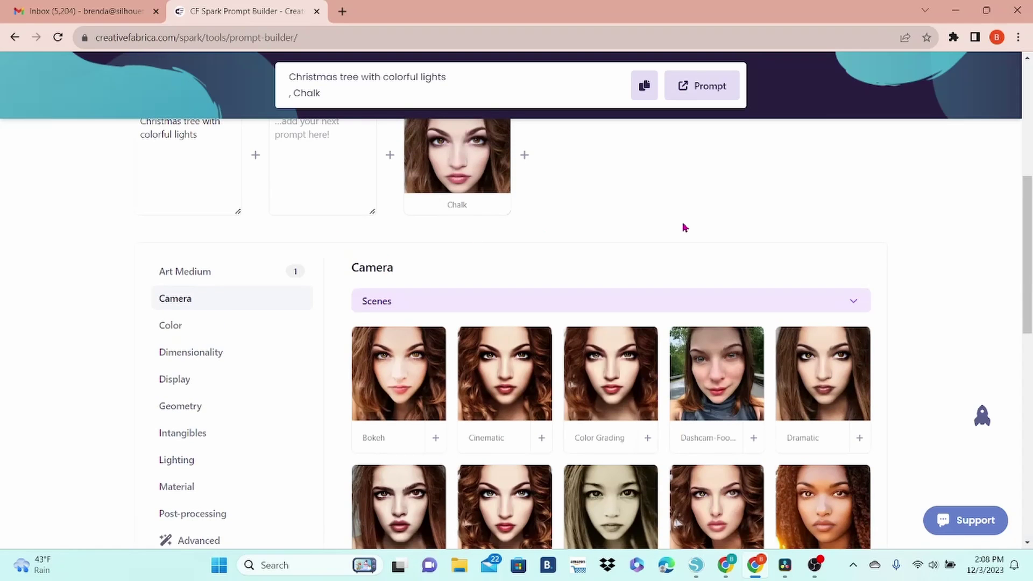
{"action": "scroll", "coordinate": [1027, 255], "scroll_direction": "down", "scroll_amount": 4}
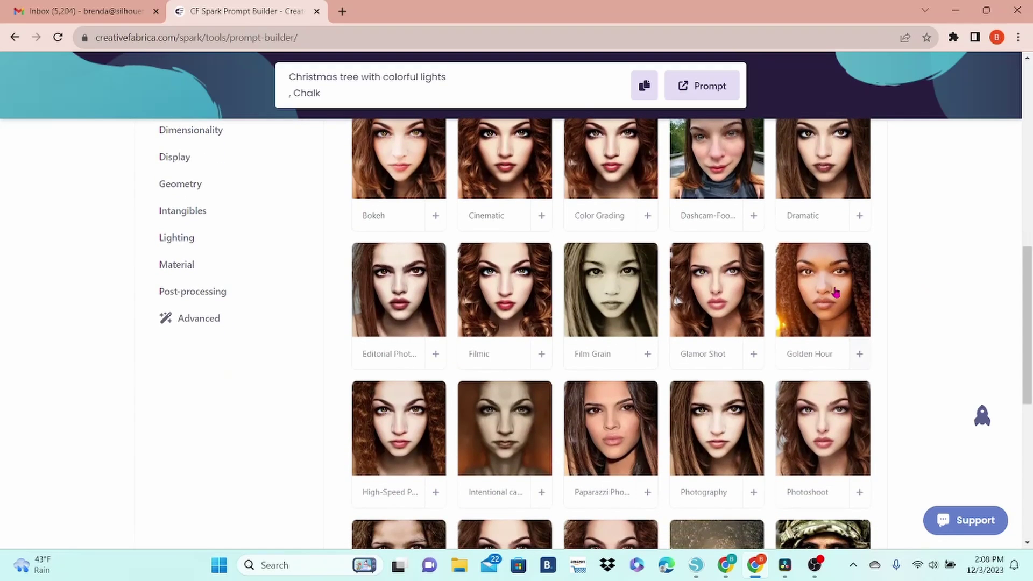
{"action": "left_click", "coordinate": [835, 292]}
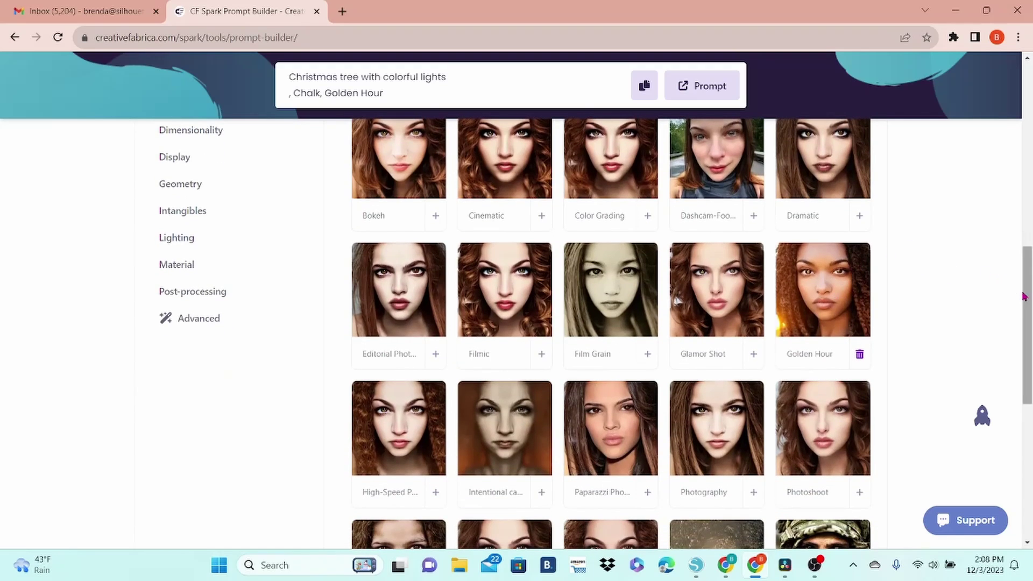
Add the 4D style from Dimensionality > 2D-5D to the prompt.
{"action": "scroll", "coordinate": [1028, 292], "scroll_direction": "up", "scroll_amount": 2}
{"action": "scroll", "coordinate": [1028, 292], "scroll_direction": "up", "scroll_amount": 3}
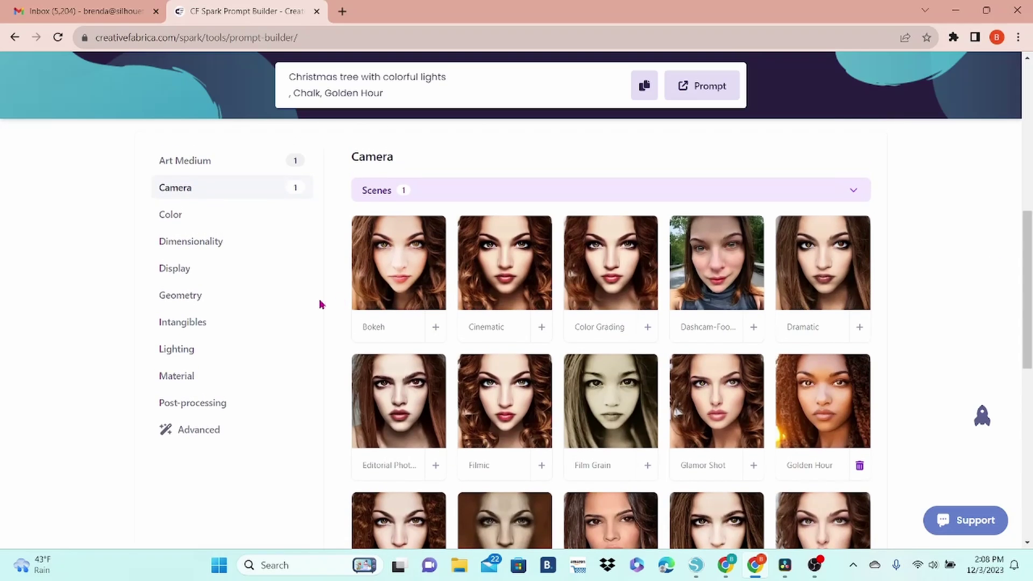
{"action": "left_click", "coordinate": [214, 247]}
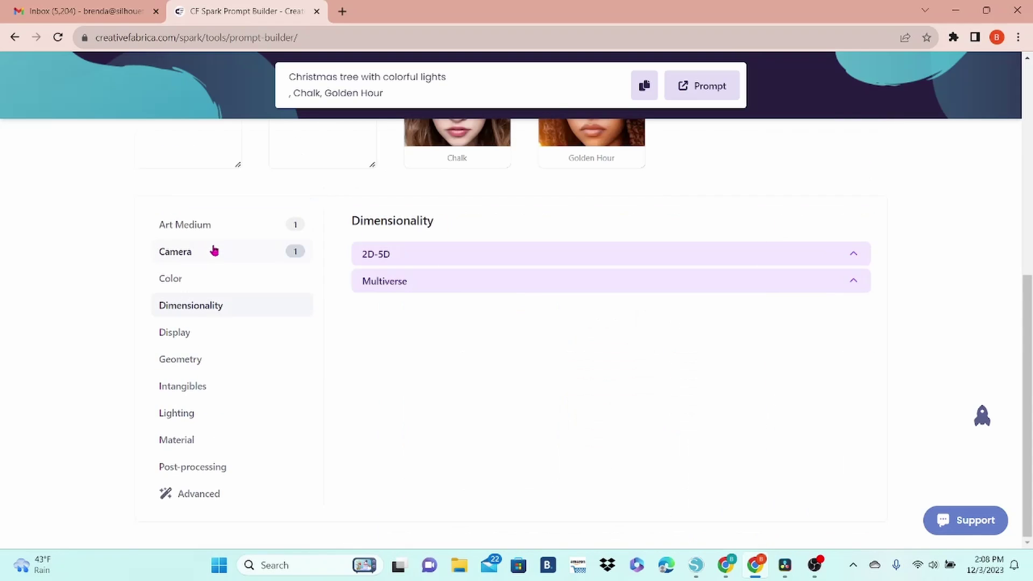
{"action": "left_click", "coordinate": [379, 257]}
{"action": "scroll", "coordinate": [377, 258], "scroll_direction": "down", "scroll_amount": 2}
{"action": "scroll", "coordinate": [596, 341], "scroll_direction": "down", "scroll_amount": 1}
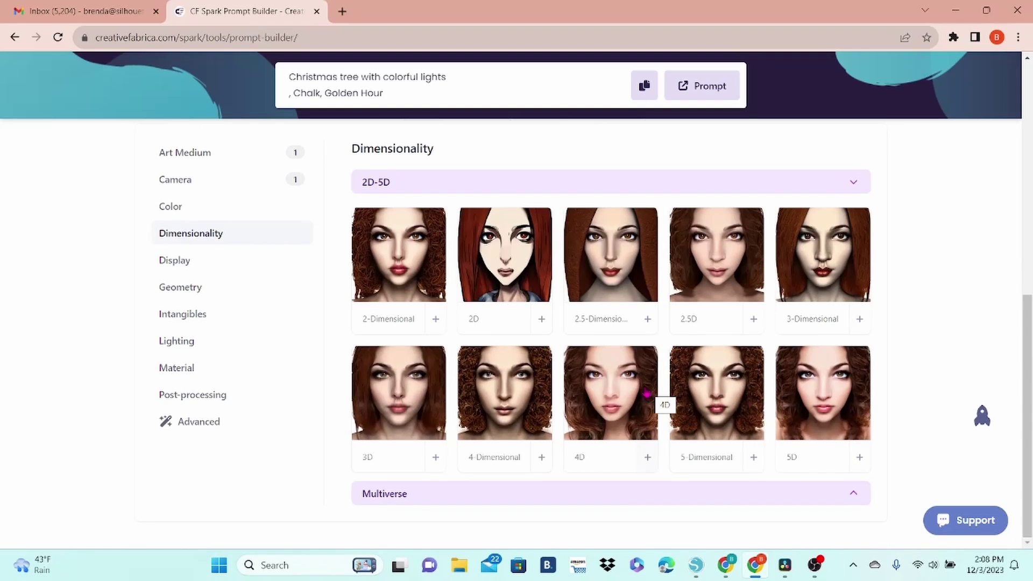
{"action": "left_click", "coordinate": [616, 392]}
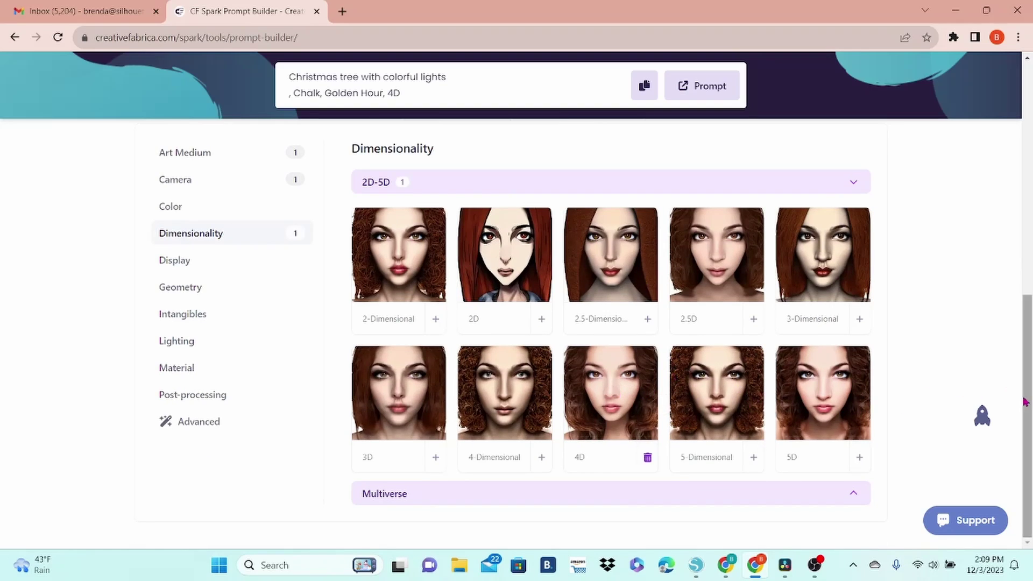
Add the Megapixel style from Display > Resolution to the prompt.
{"action": "scroll", "coordinate": [990, 377], "scroll_direction": "up", "scroll_amount": 1}
{"action": "left_click", "coordinate": [188, 320]}
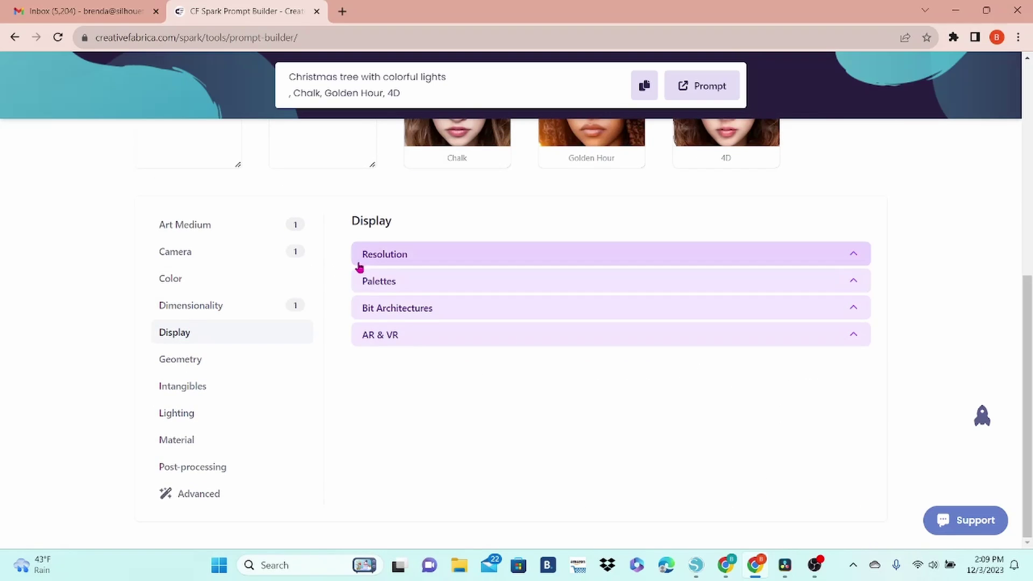
{"action": "left_click", "coordinate": [380, 255]}
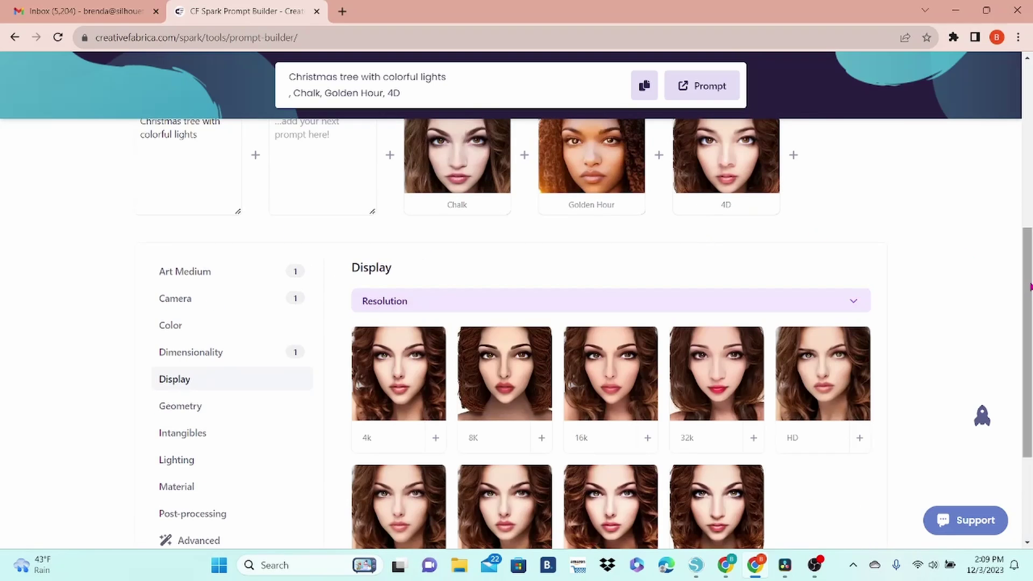
{"action": "scroll", "coordinate": [1025, 323], "scroll_direction": "down", "scroll_amount": 1}
{"action": "scroll", "coordinate": [744, 408], "scroll_direction": "down", "scroll_amount": 1}
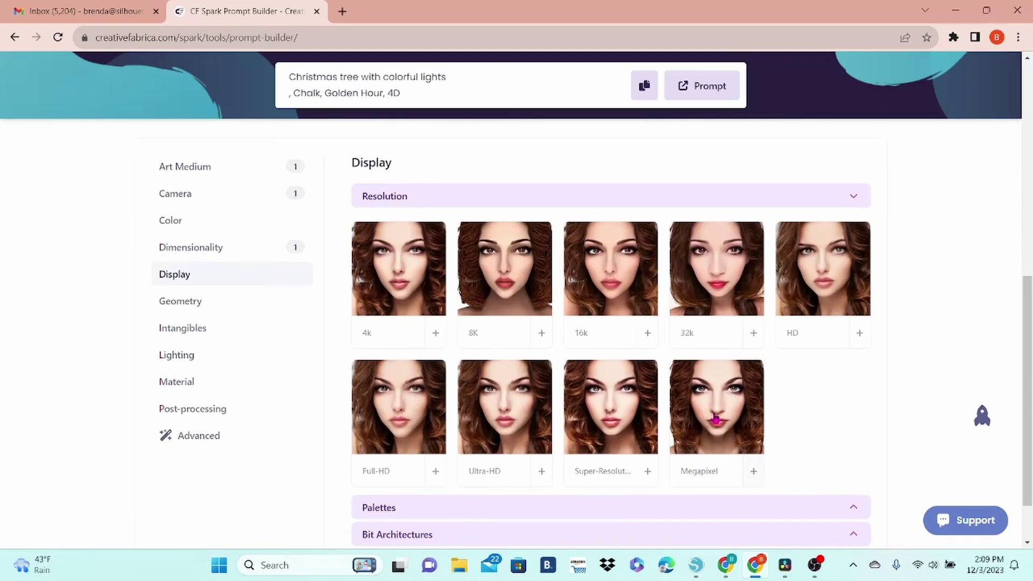
{"action": "left_click", "coordinate": [716, 419]}
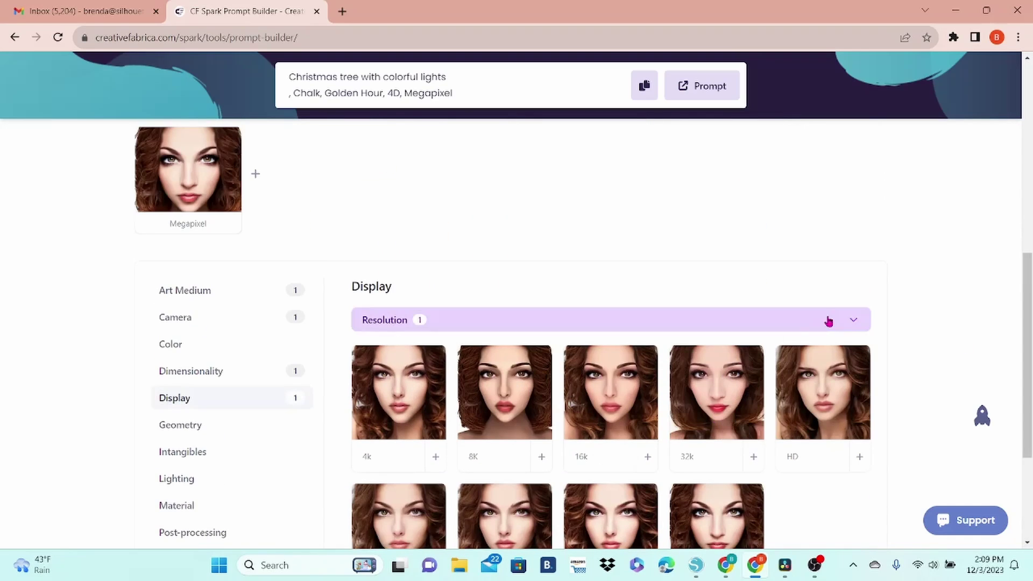
{"action": "left_click_drag", "start_coordinate": [1024, 323], "coordinate": [1017, 212]}
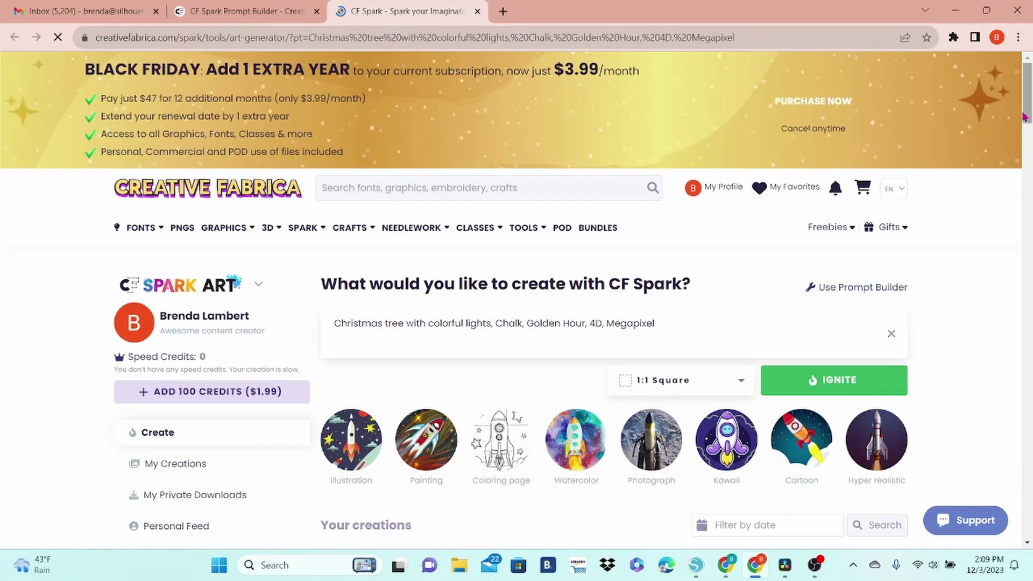
Set the aspect ratio to 16:9 Landscape and generate four Christmas tree images.
{"action": "left_click_drag", "start_coordinate": [1025, 116], "coordinate": [1024, 146]}
{"action": "left_click", "coordinate": [741, 141]}
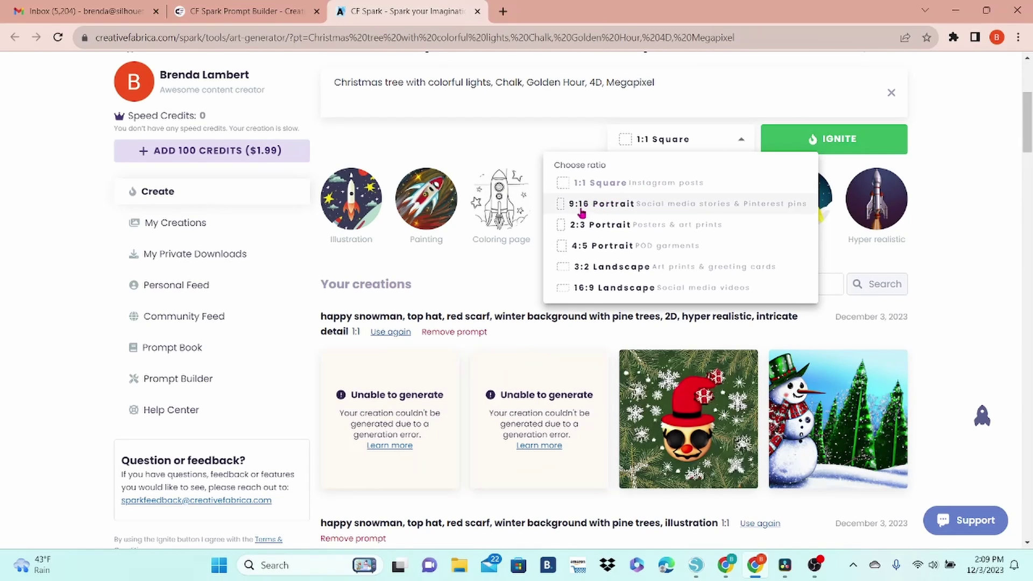
{"action": "left_click", "coordinate": [564, 291]}
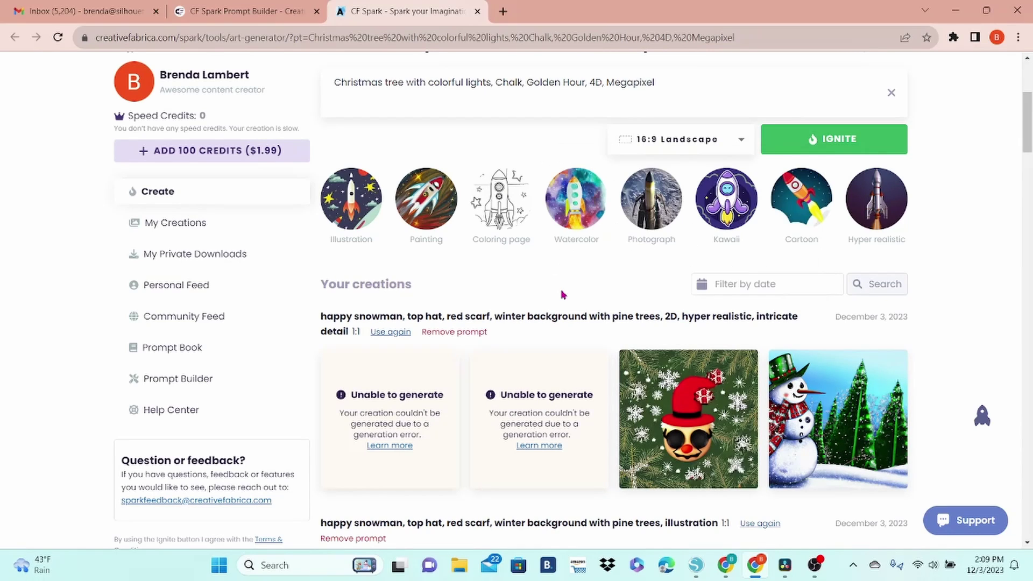
{"action": "left_click", "coordinate": [789, 152]}
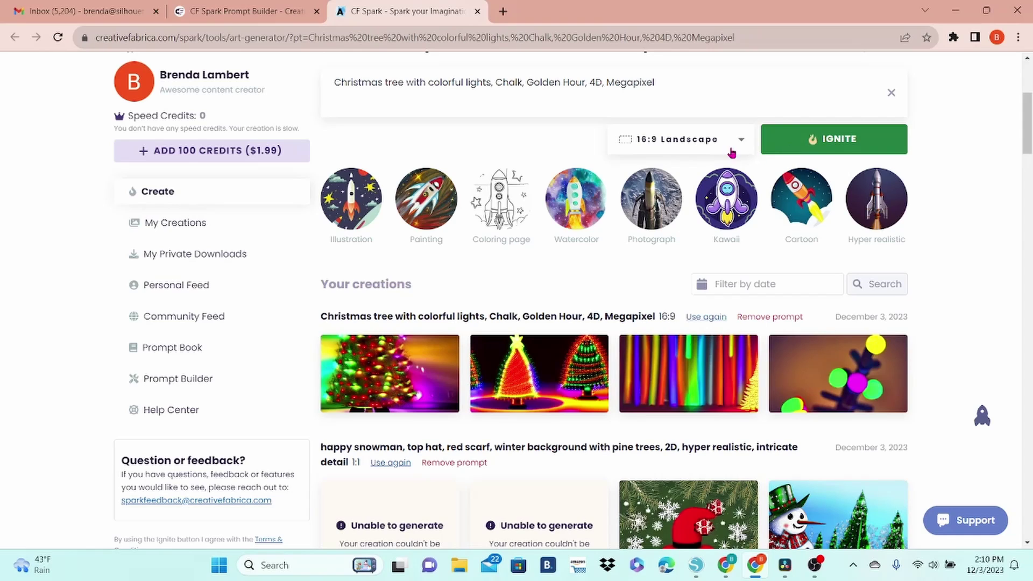
Generate extra Christmas tree image sets in Hyper realistic and Painting styles.
{"action": "mouse_move", "coordinate": [543, 349]}
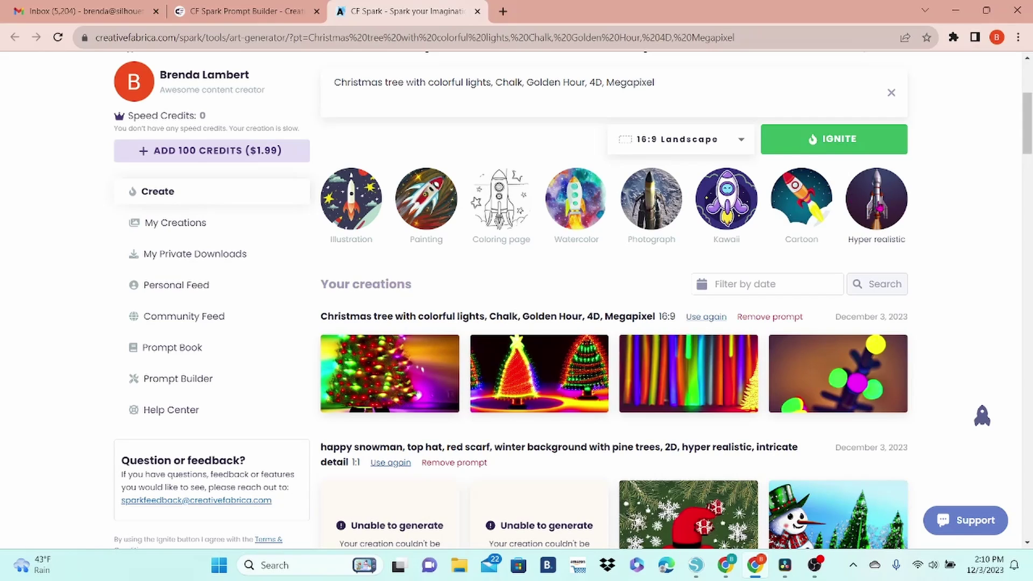
{"action": "left_click", "coordinate": [877, 199]}
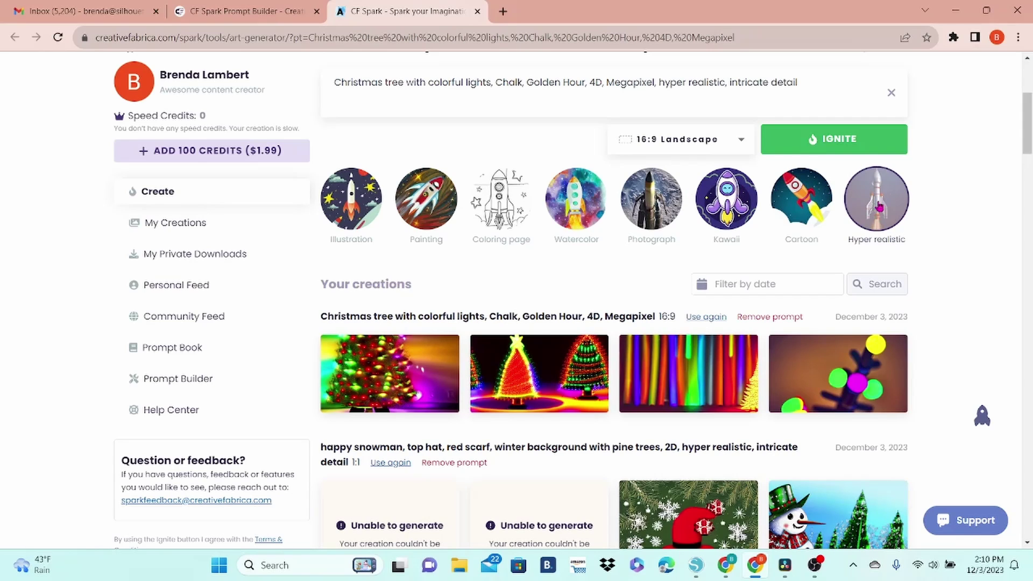
{"action": "left_click", "coordinate": [835, 141]}
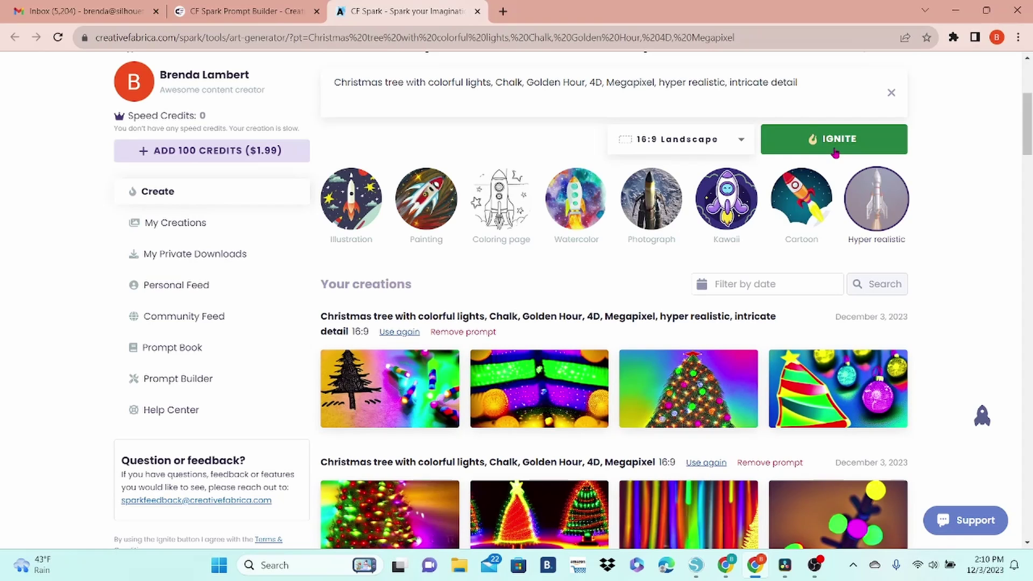
{"action": "left_click", "coordinate": [437, 210]}
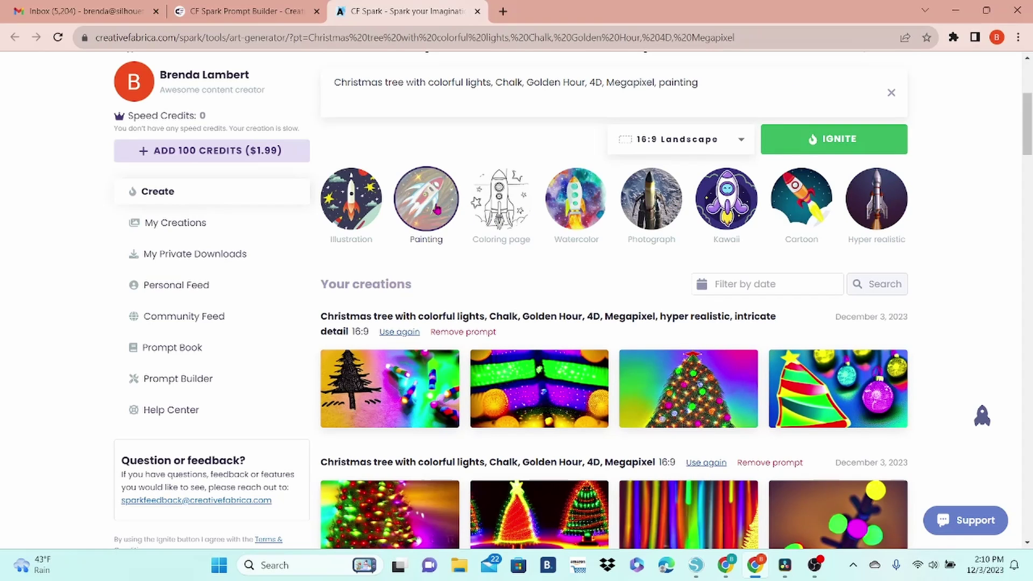
{"action": "left_click", "coordinate": [796, 141]}
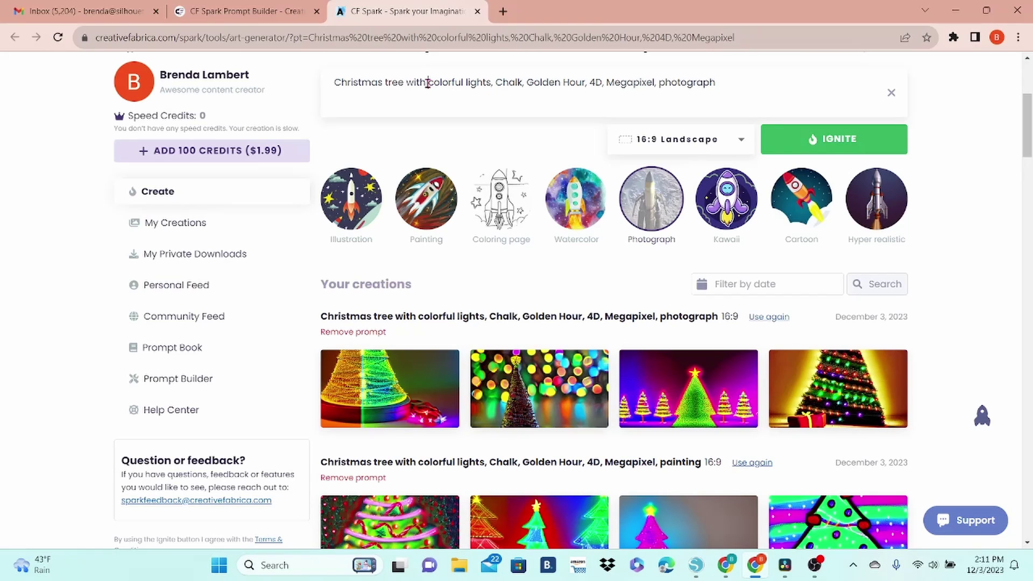
Trim 'tree with' from the prompt, leaving 'Christmas tree,', and generate new images.
{"action": "key", "text": "BackSpace"}
{"action": "key", "text": "BackSpace"}
{"action": "key", "text": "BackSpace"}
{"action": "key", "text": "BackSpace"}
{"action": "key", "text": "BackSpace"}
{"action": "key", "text": "BackSpace"}
{"action": "key", "text": "BackSpace"}
{"action": "key", "text": "BackSpace"}
{"action": "key", "text": "BackSpace"}
{"action": "key", "text": "BackSpace"}
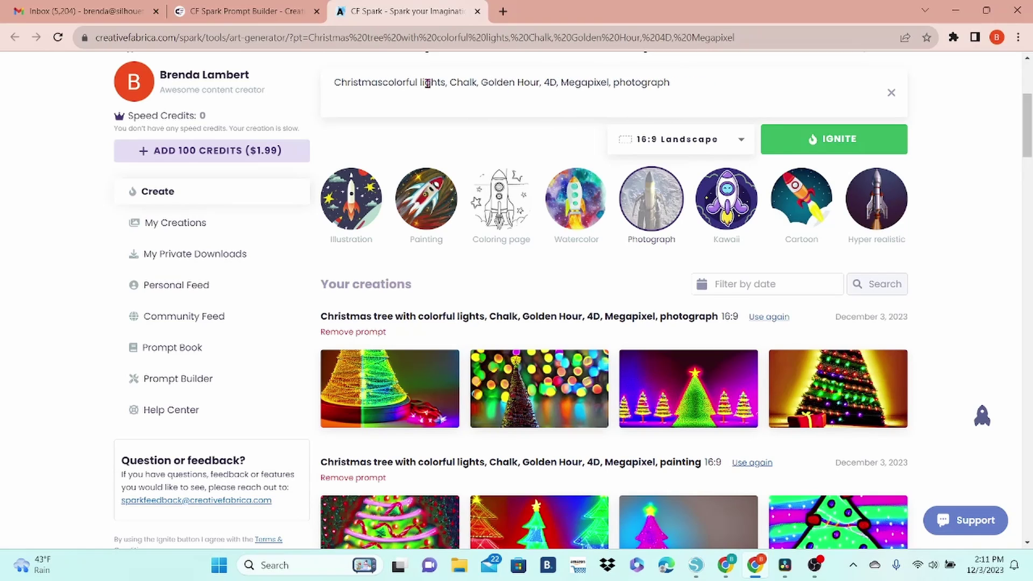
{"action": "type", "text": "tree,"}
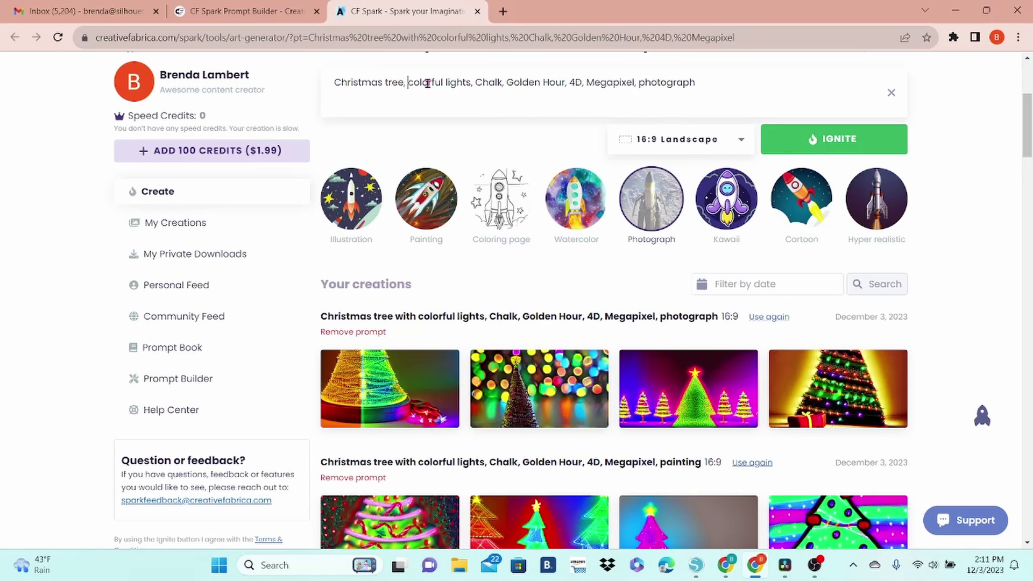
{"action": "left_click", "coordinate": [834, 140]}
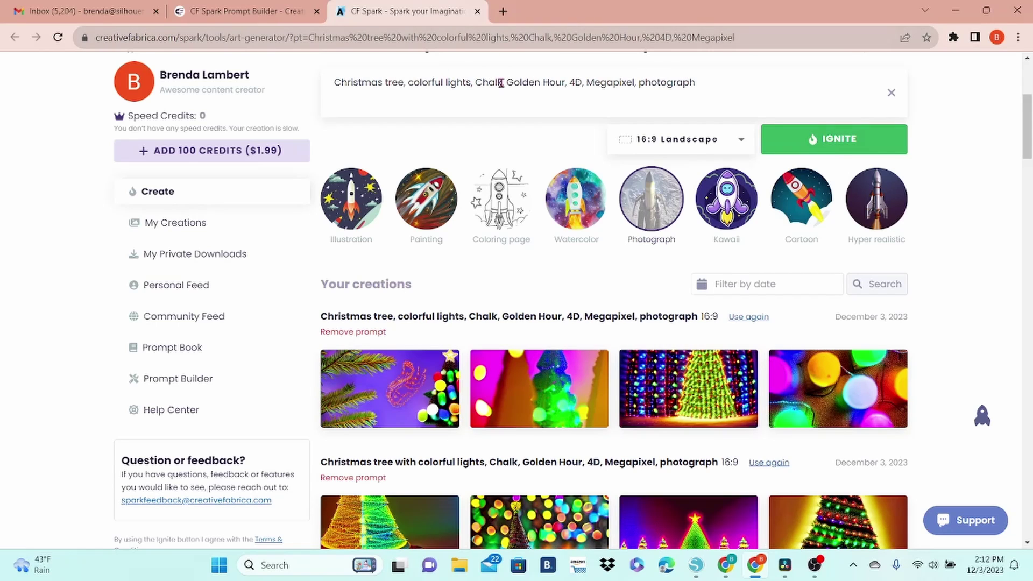
Replace 'colorful lights, Chalk' with 'in a living room', generate, and send the fourth image to ImageMix.
{"action": "left_click_drag", "start_coordinate": [501, 82], "coordinate": [407, 86]}
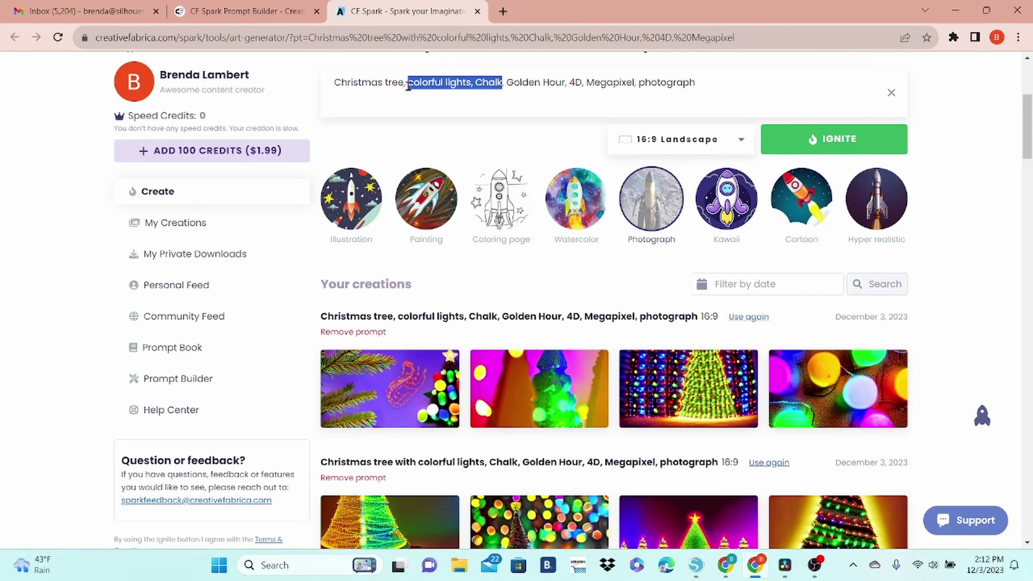
{"action": "key", "text": "BackSpace"}
{"action": "key", "text": "Return"}
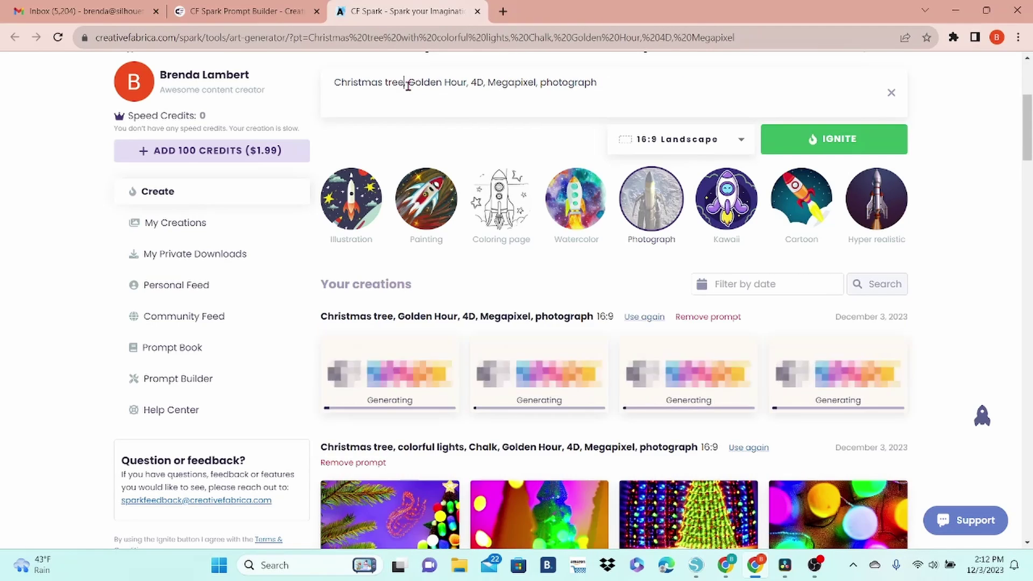
{"action": "type", "text": "in"}
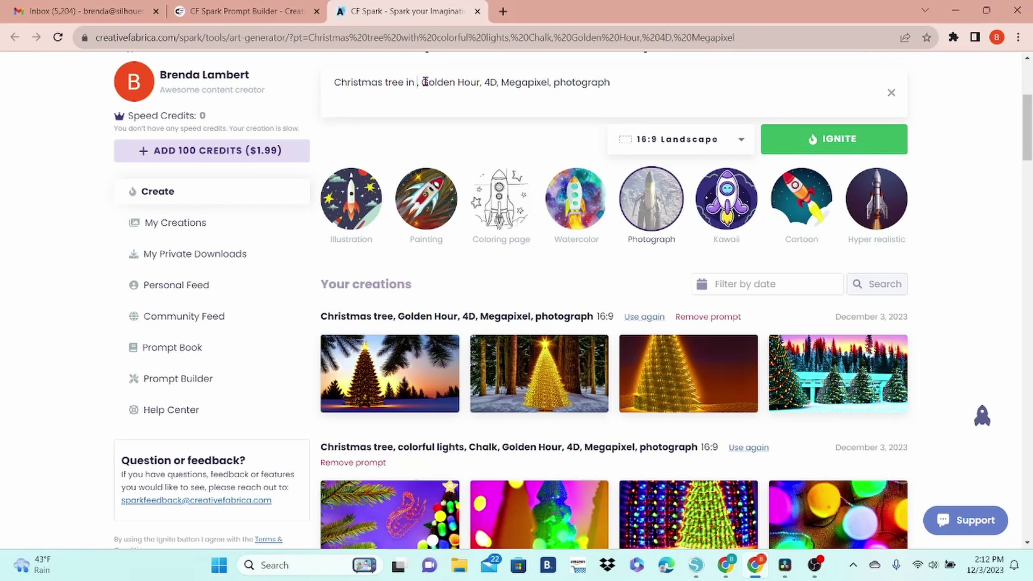
{"action": "type", "text": " a living ro"}
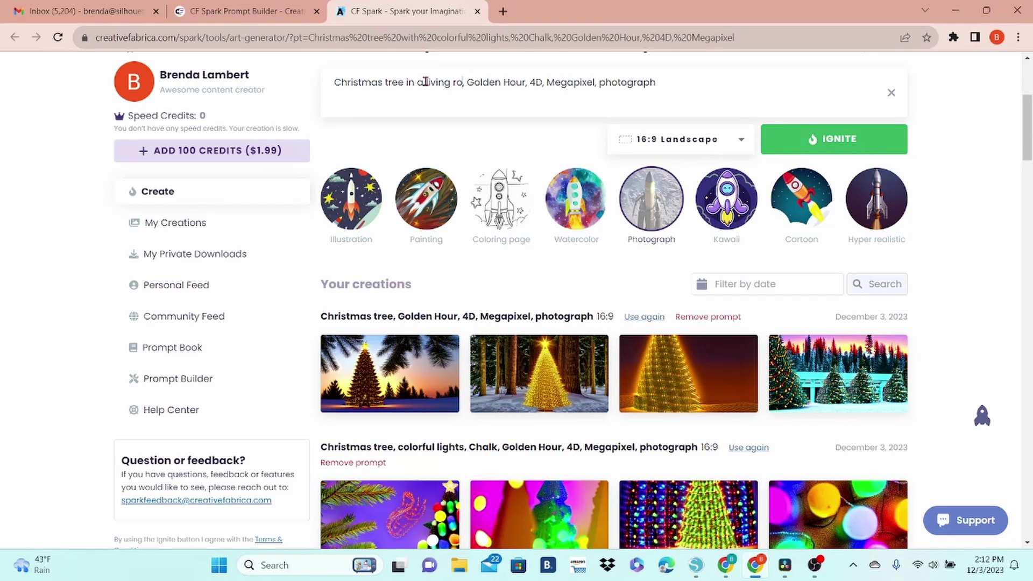
{"action": "type", "text": "om"}
{"action": "key", "text": "Return"}
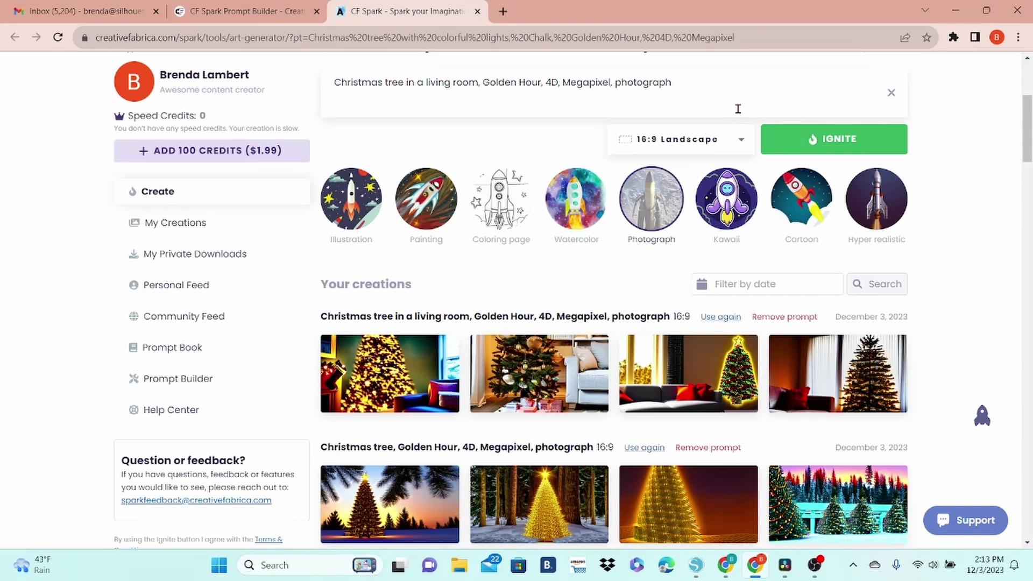
{"action": "mouse_move", "coordinate": [833, 377]}
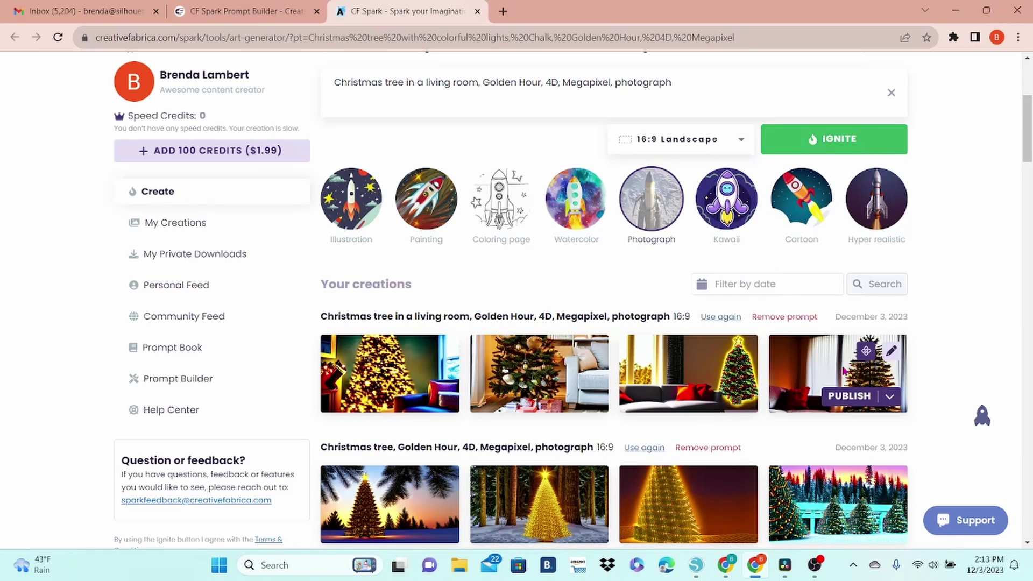
{"action": "left_click", "coordinate": [866, 351]}
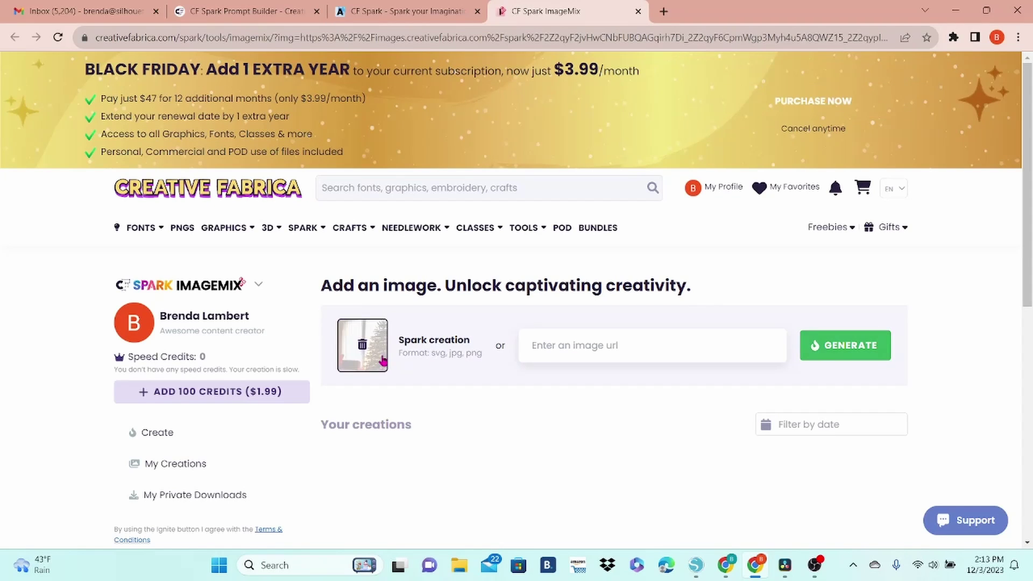
Generate ImageMix variations of the living-room tree, remix one result, and return to the tools page.
{"action": "left_click", "coordinate": [838, 358]}
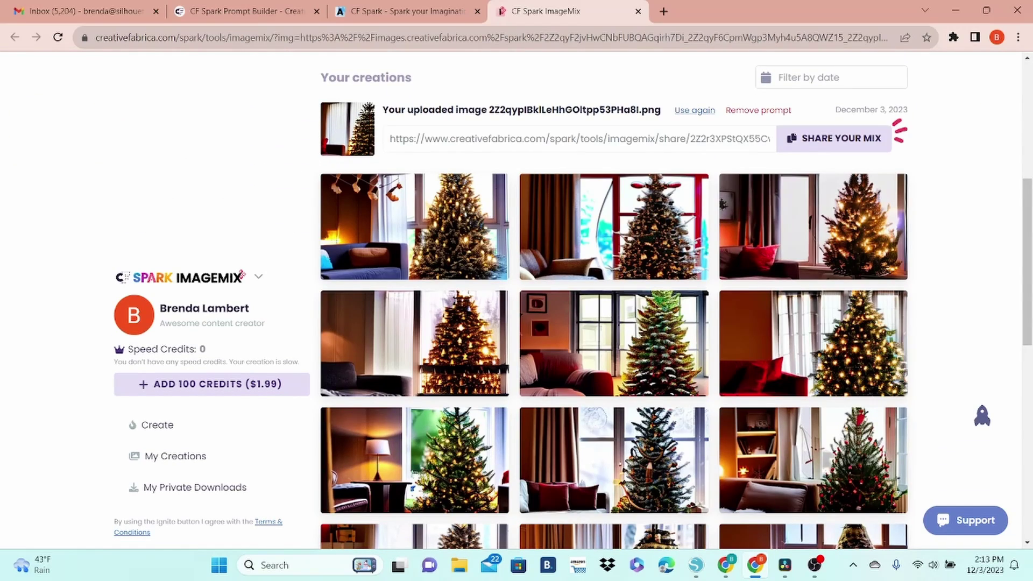
{"action": "scroll", "coordinate": [613, 301], "scroll_direction": "down", "scroll_amount": 5}
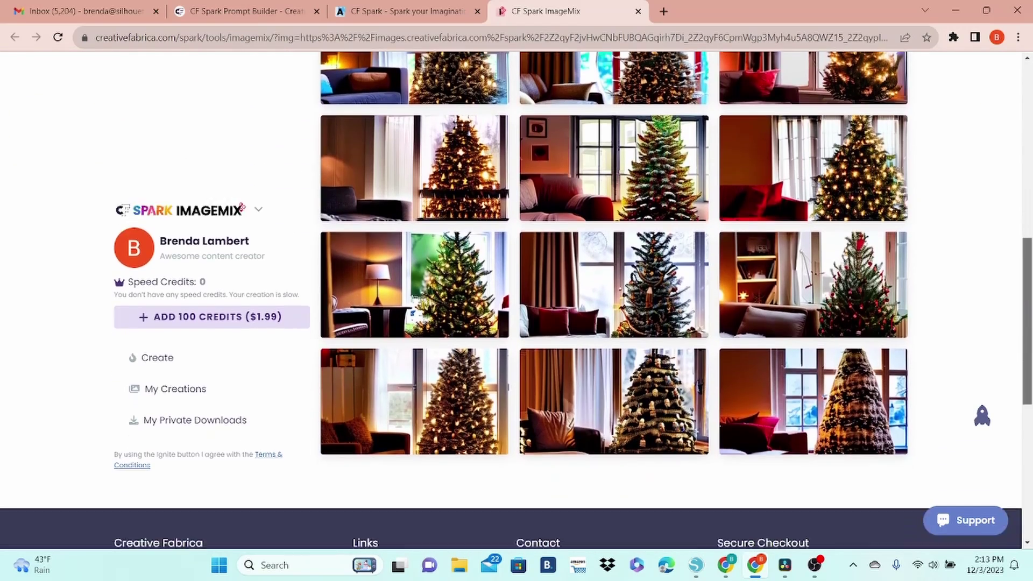
{"action": "scroll", "coordinate": [614, 301], "scroll_direction": "up", "scroll_amount": 3}
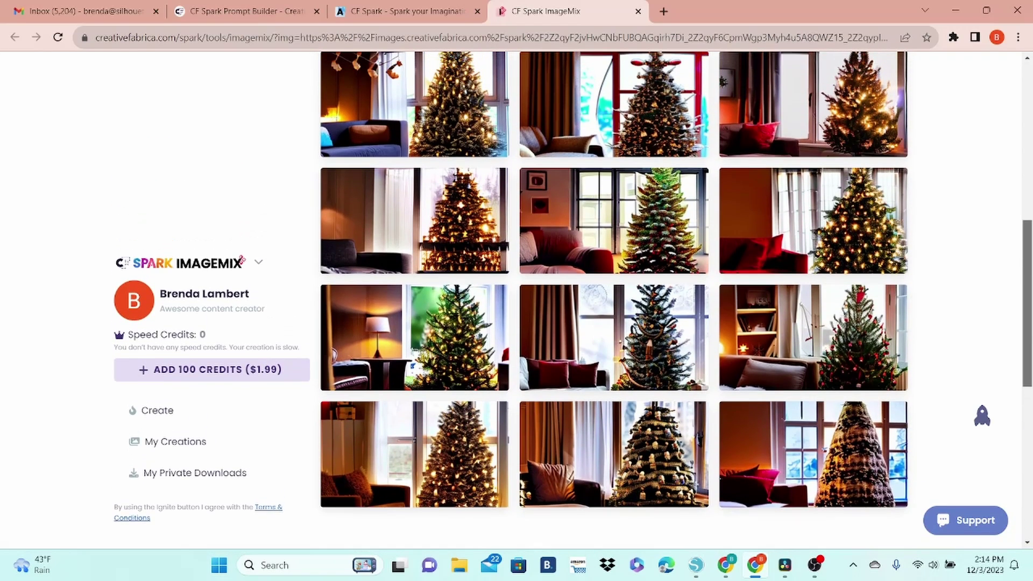
{"action": "scroll", "coordinate": [667, 132], "scroll_direction": "down", "scroll_amount": 2}
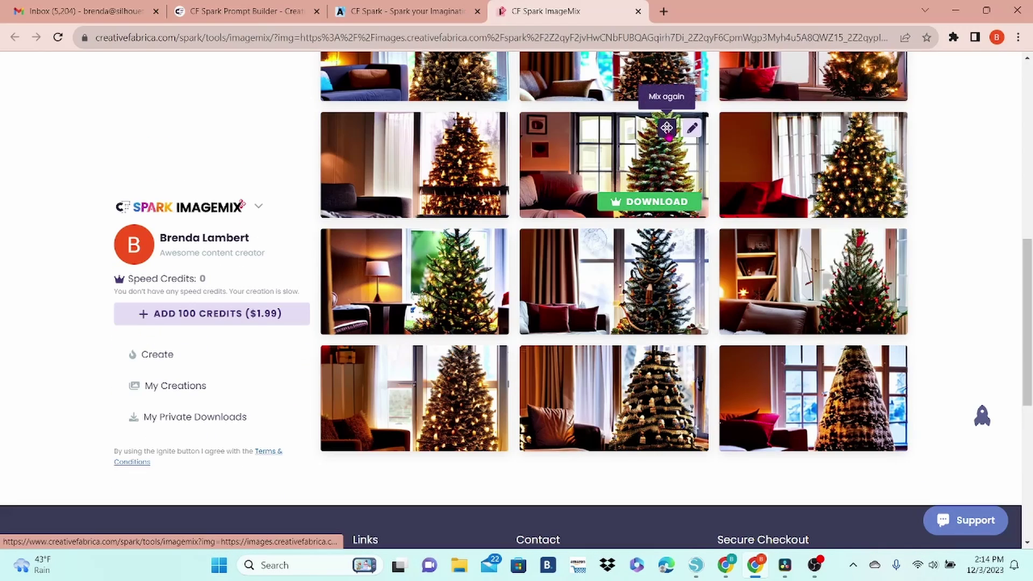
{"action": "scroll", "coordinate": [668, 135], "scroll_direction": "up", "scroll_amount": 5}
{"action": "left_click", "coordinate": [831, 79]}
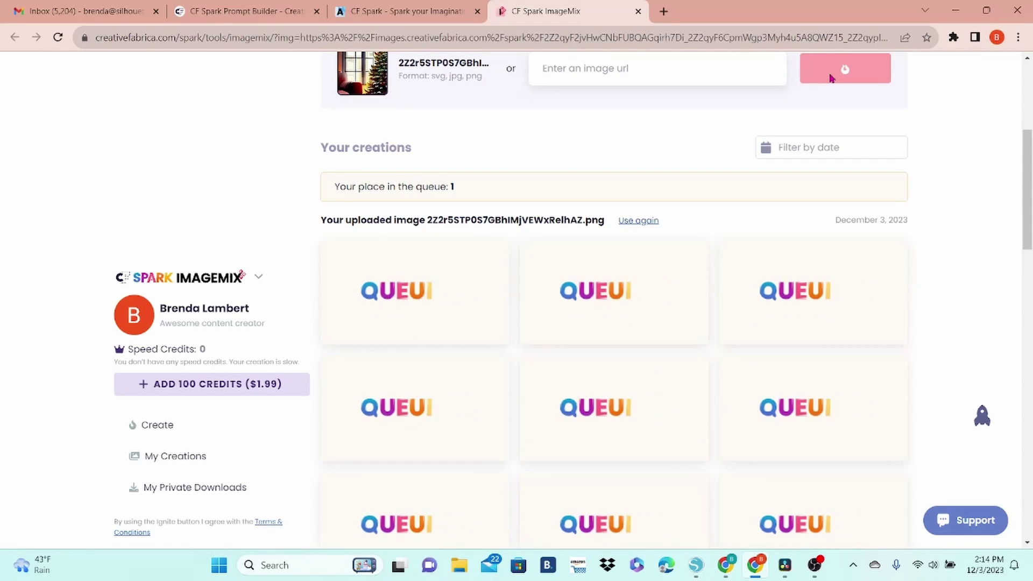
{"action": "left_click_drag", "start_coordinate": [1021, 183], "coordinate": [1030, 216]}
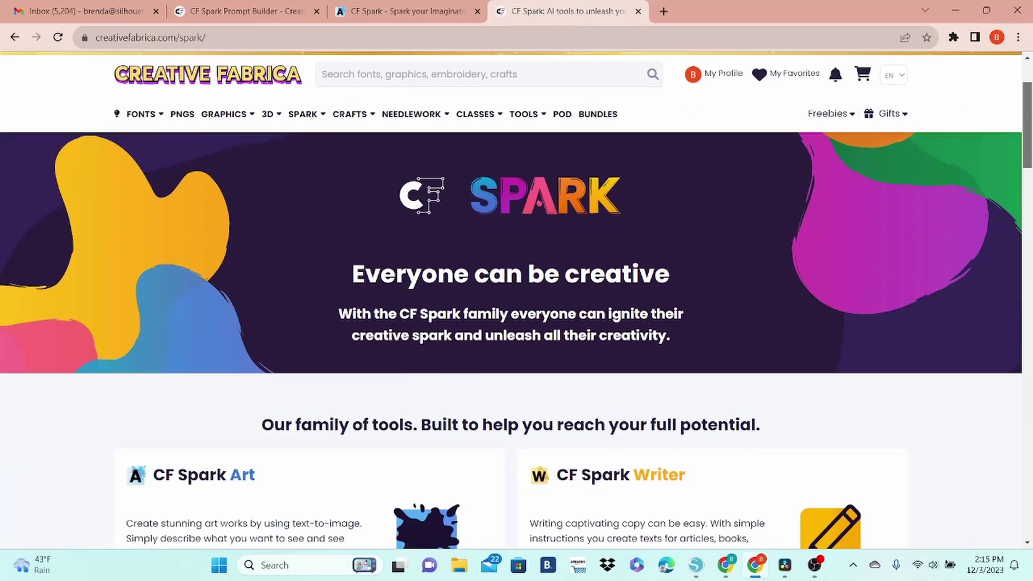
{"action": "scroll", "coordinate": [517, 296], "scroll_direction": "down", "scroll_amount": 7}
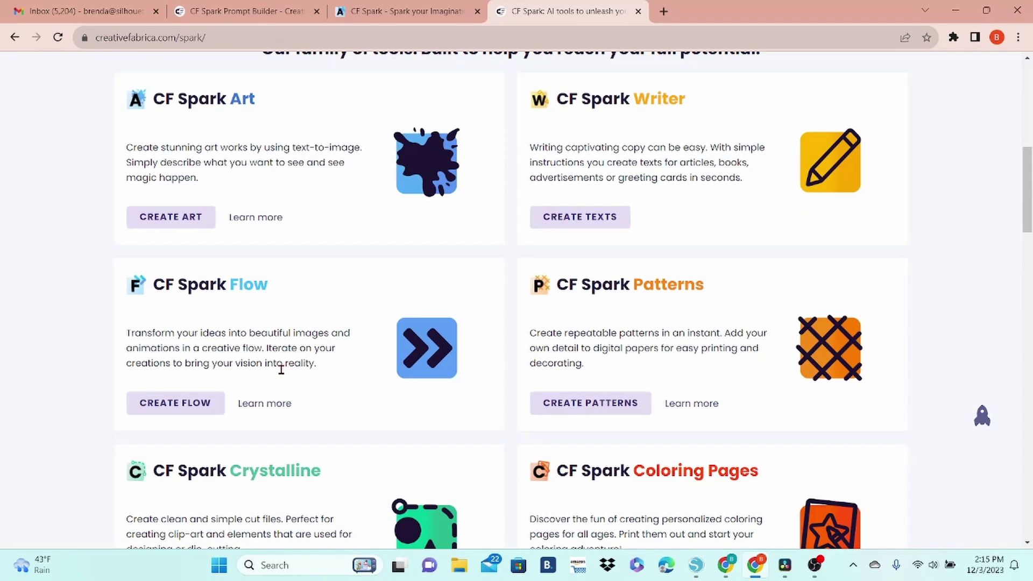
Generate Crystalline clip-art for 'Christmas presents under the tree'.
{"action": "left_click", "coordinate": [242, 479]}
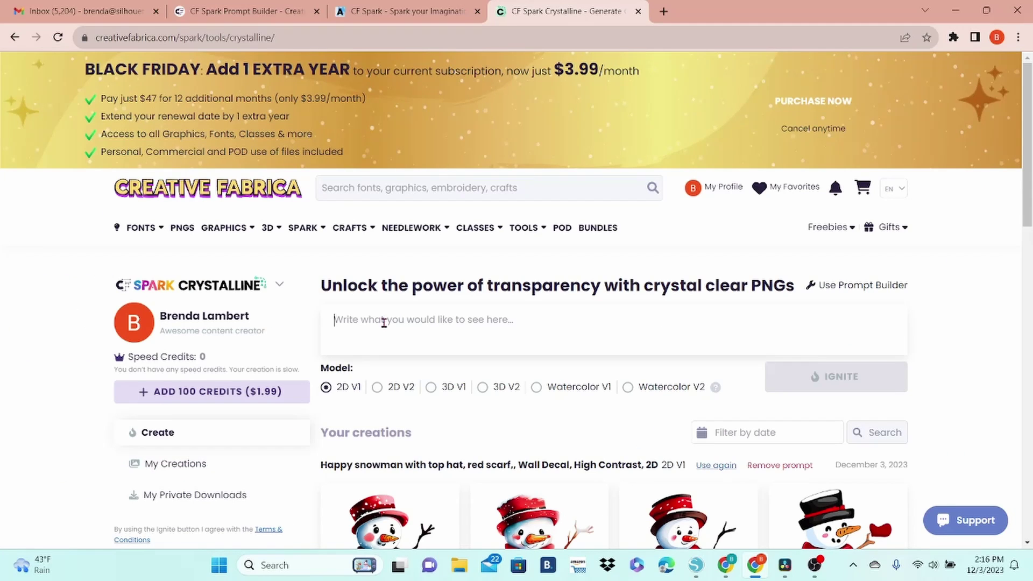
{"action": "type", "text": "Christmas presents under the tree"}
{"action": "key", "text": "Return"}
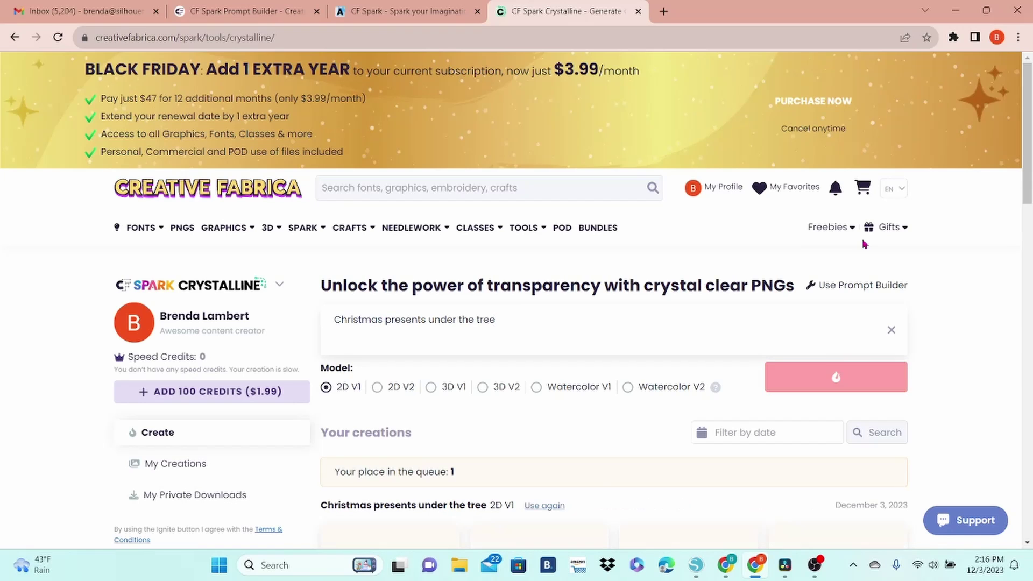
{"action": "scroll", "coordinate": [931, 238], "scroll_direction": "down", "scroll_amount": 4}
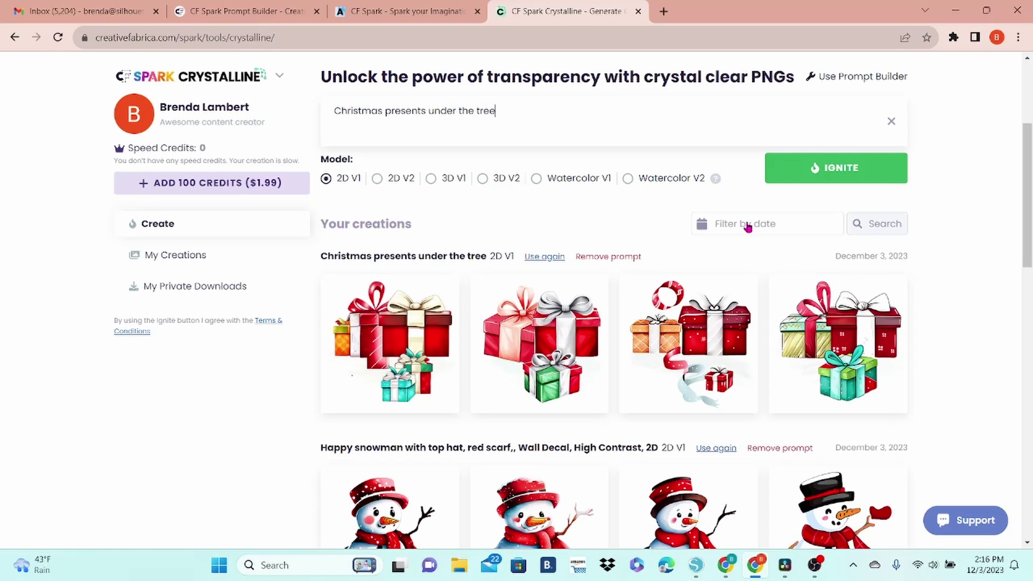
Change the prompt to 'Christmas presents, Christmas tree, Santa' and generate again.
{"action": "key", "text": "BackSpace"}
{"action": "key", "text": "BackSpace"}
{"action": "key", "text": "BackSpace"}
{"action": "key", "text": "BackSpace"}
{"action": "key", "text": "BackSpace"}
{"action": "key", "text": "BackSpace"}
{"action": "key", "text": "BackSpace"}
{"action": "key", "text": "BackSpace"}
{"action": "key", "text": "BackSpace"}
{"action": "key", "text": "BackSpace"}
{"action": "key", "text": "BackSpace"}
{"action": "key", "text": "BackSpace"}
{"action": "key", "text": "BackSpace"}
{"action": "key", "text": "BackSpace"}
{"action": "type", "text": ", Christmas tree, Santa"}
{"action": "key", "text": "Return"}
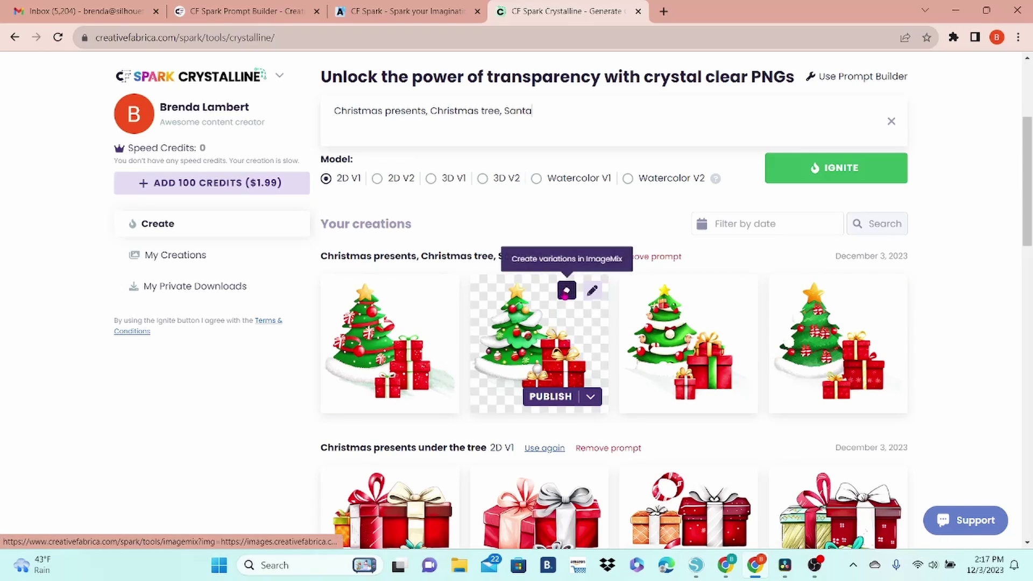
Create ImageMix variations of the tree-and-presents clip-art, review them, and return to the tools page.
{"action": "left_click", "coordinate": [566, 292]}
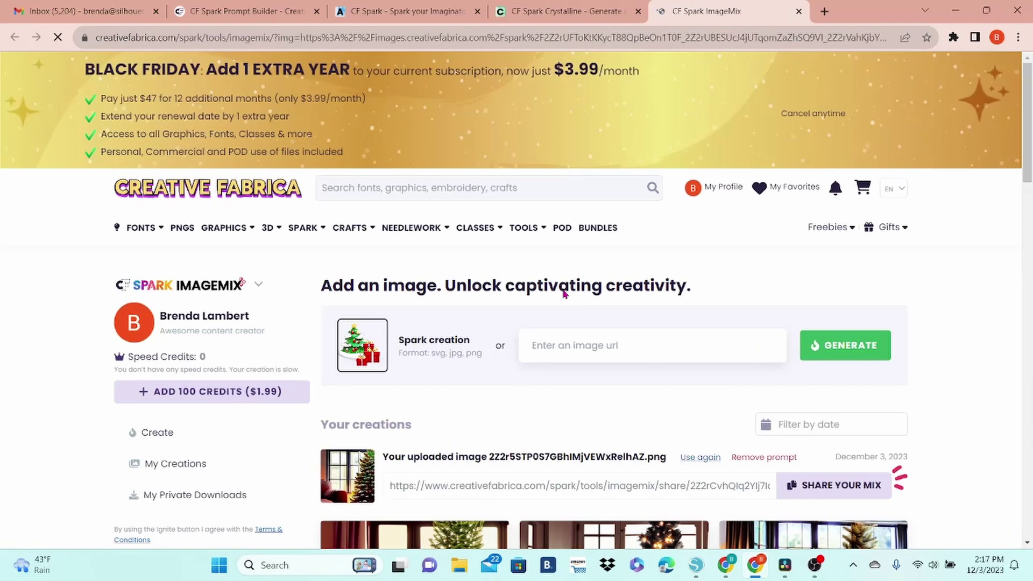
{"action": "left_click", "coordinate": [804, 340]}
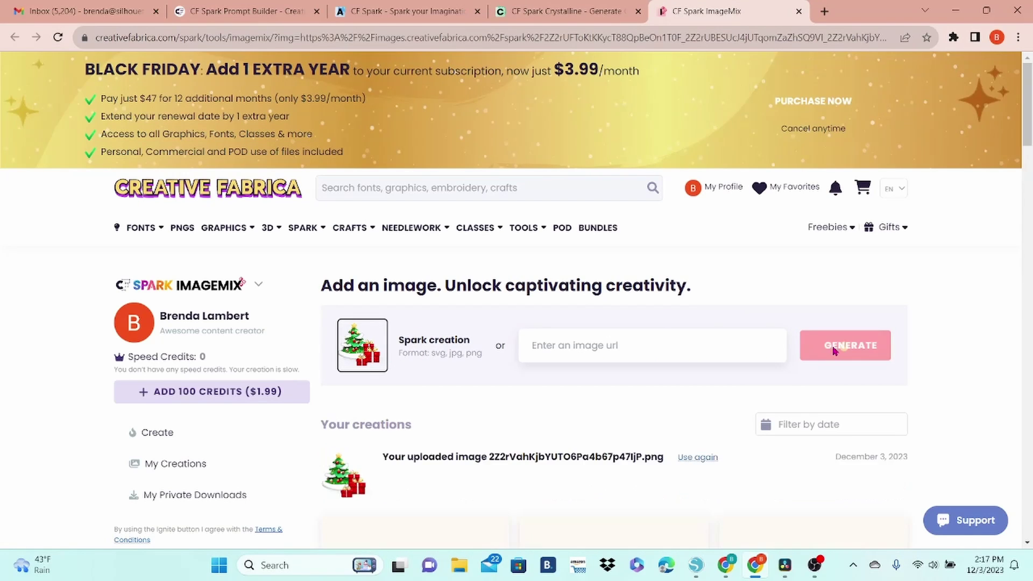
{"action": "left_click_drag", "start_coordinate": [1027, 139], "coordinate": [1027, 213]}
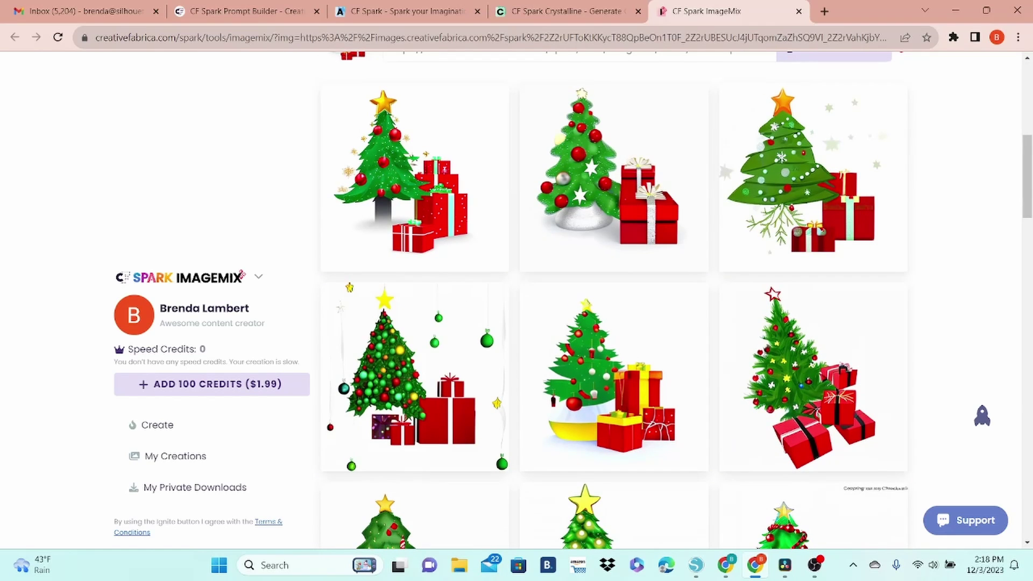
{"action": "left_click_drag", "start_coordinate": [1028, 215], "coordinate": [1029, 229]}
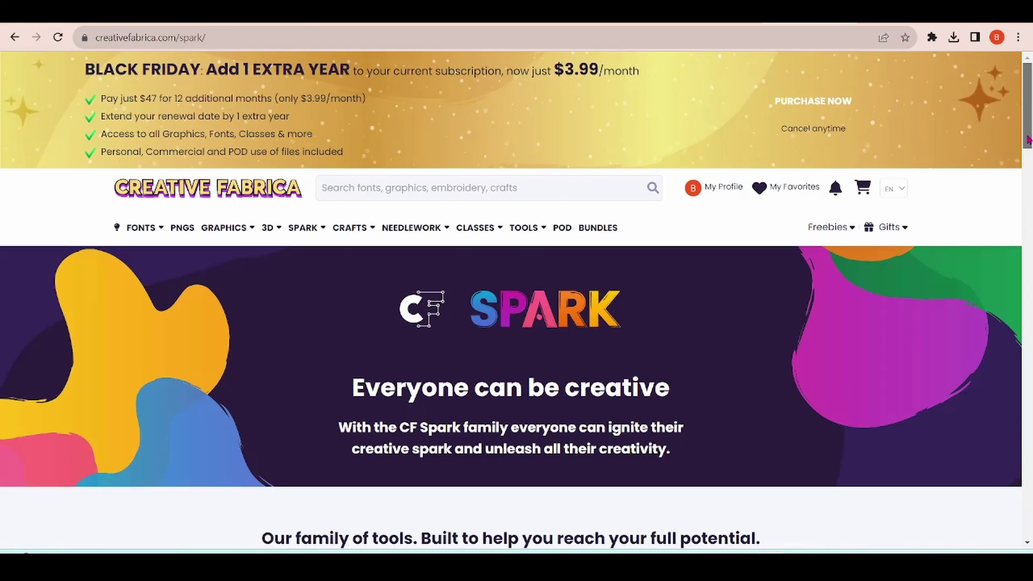
{"action": "scroll", "coordinate": [517, 300], "scroll_direction": "down", "scroll_amount": 7}
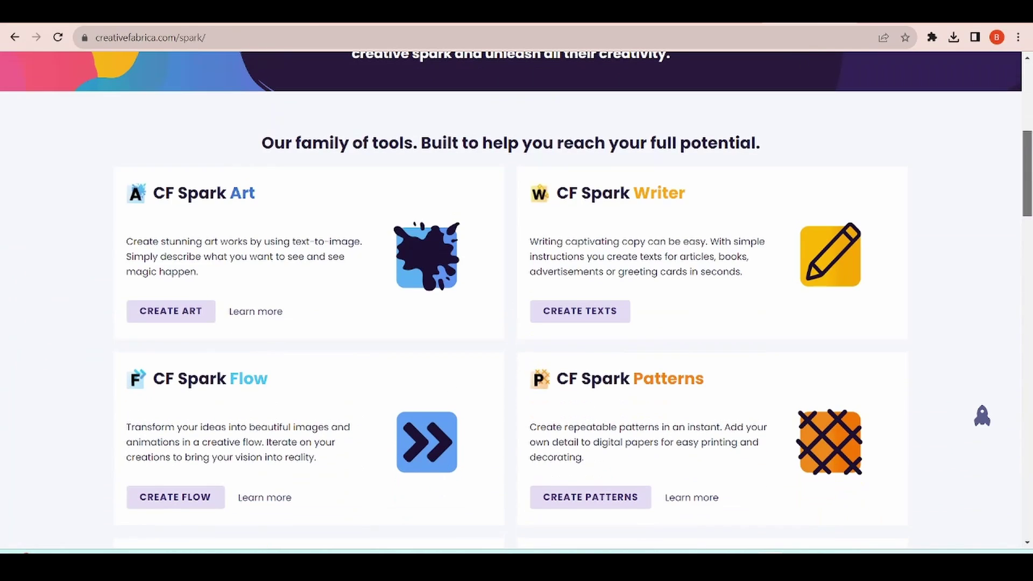
Generate Flow images for 'happy snowman, top hat, red scarf, winter background' and open the second flow.
{"action": "left_click", "coordinate": [194, 312]}
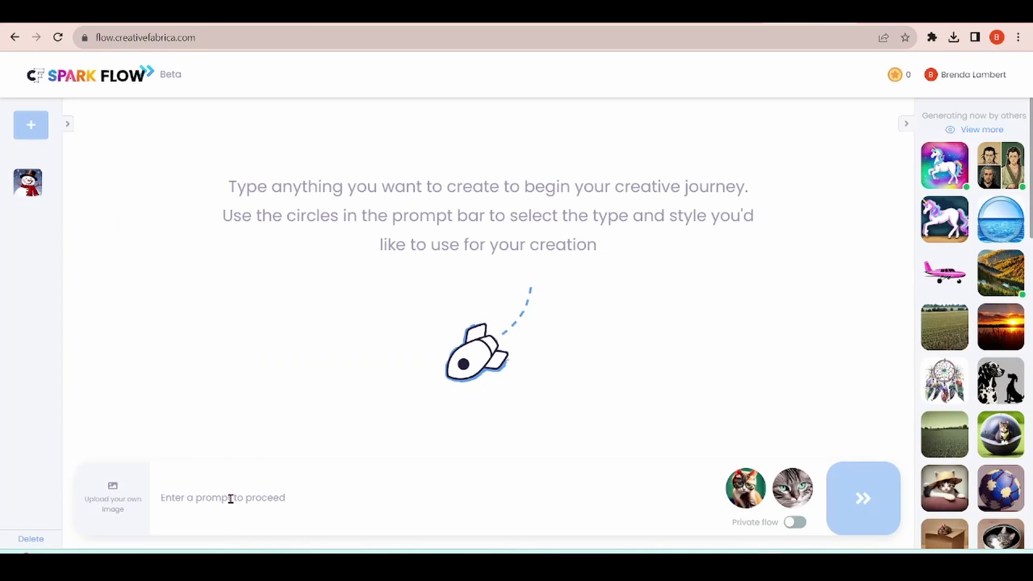
{"action": "type", "text": "happy snowman, top"}
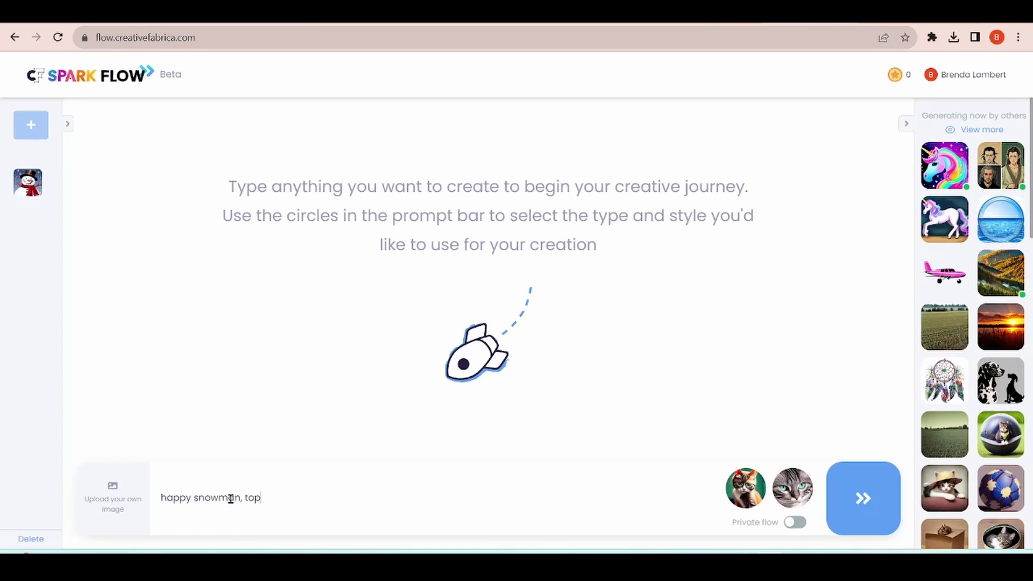
{"action": "type", "text": " hat, red scarf, winter background"}
{"action": "key", "text": "Return"}
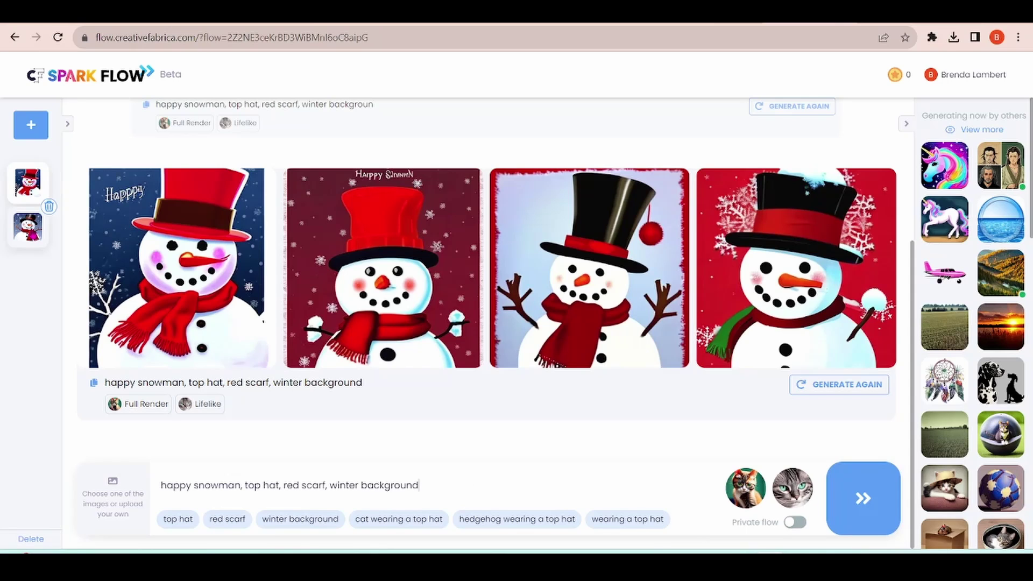
{"action": "left_click", "coordinate": [27, 227]}
{"action": "left_click", "coordinate": [490, 485]}
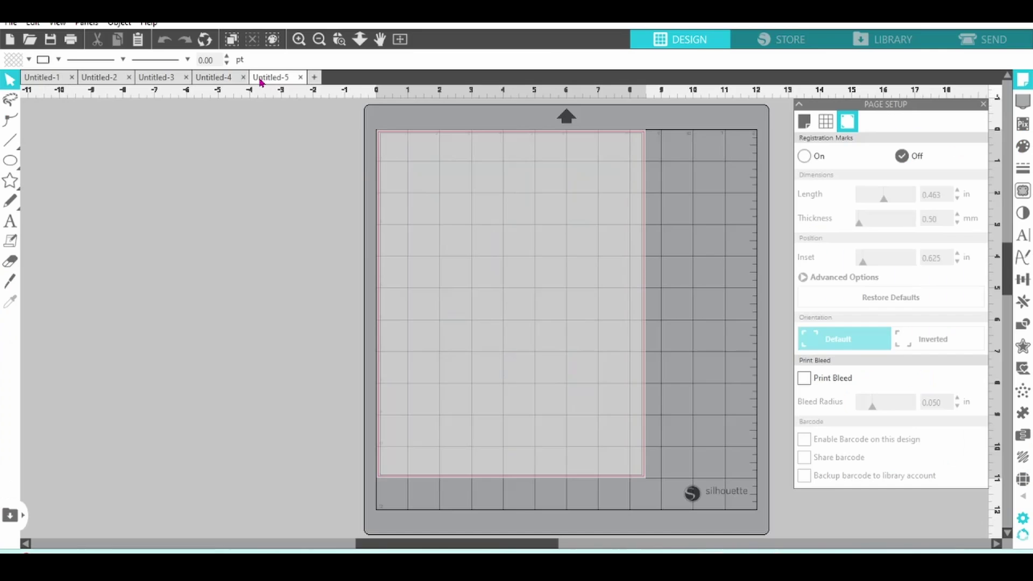
Merge the first snowman image from Downloads into the Untitled-5 design.
{"action": "left_click", "coordinate": [10, 23]}
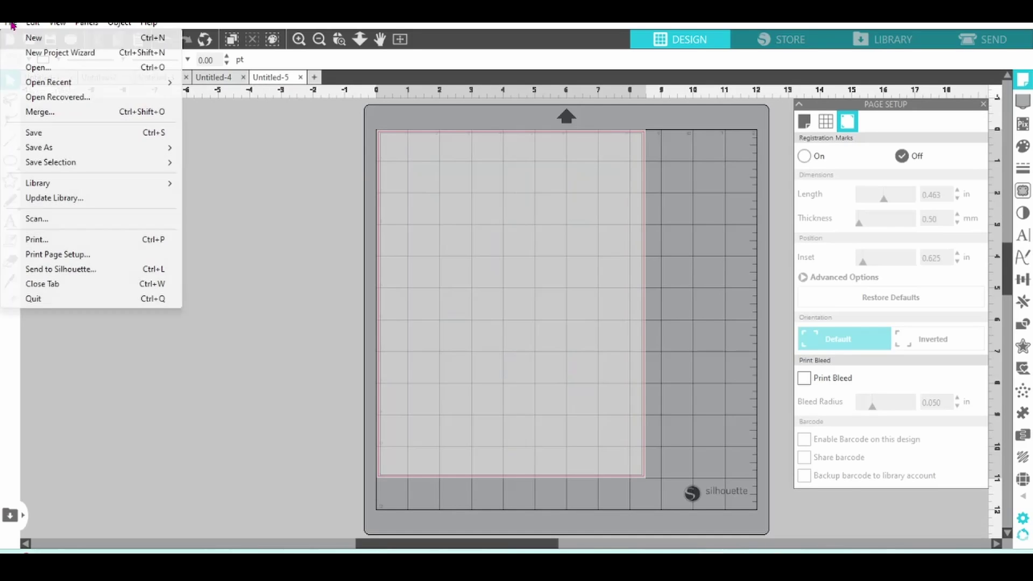
{"action": "left_click", "coordinate": [37, 113]}
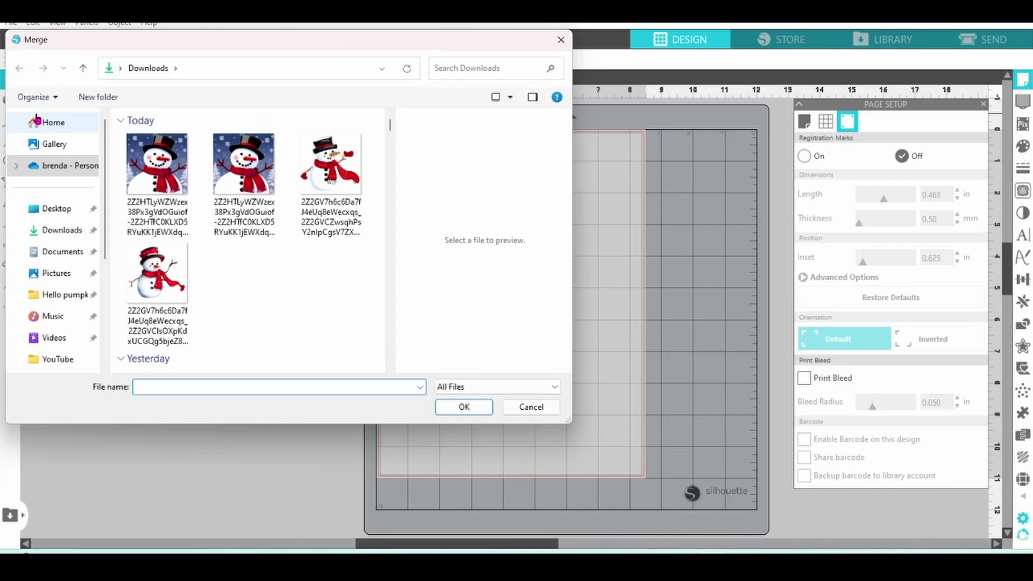
{"action": "left_click", "coordinate": [157, 164]}
{"action": "double_click", "coordinate": [163, 178]}
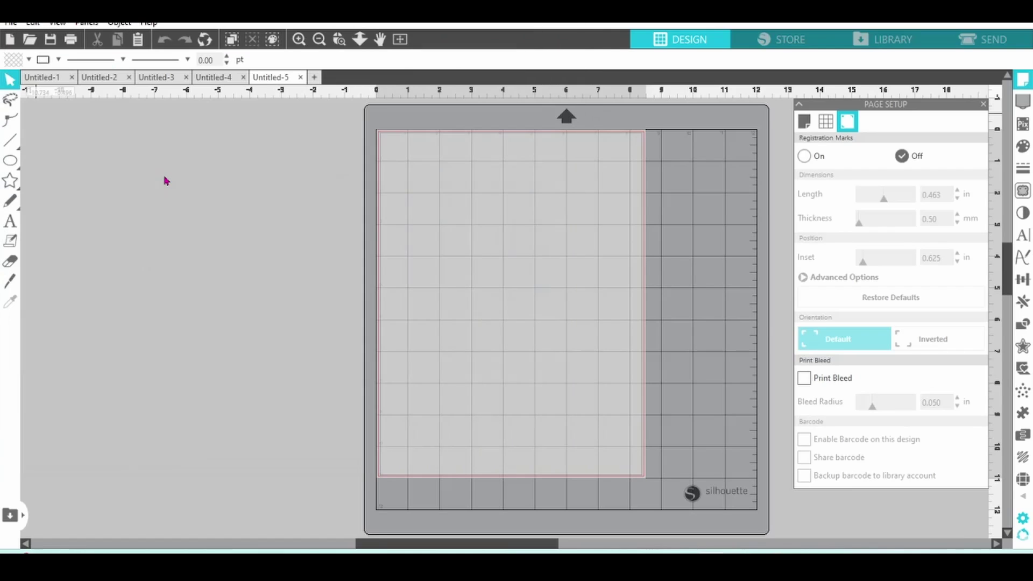
Enlarge the snowman image to 5.378 in square and set it left of the mat.
{"action": "left_click", "coordinate": [428, 181]}
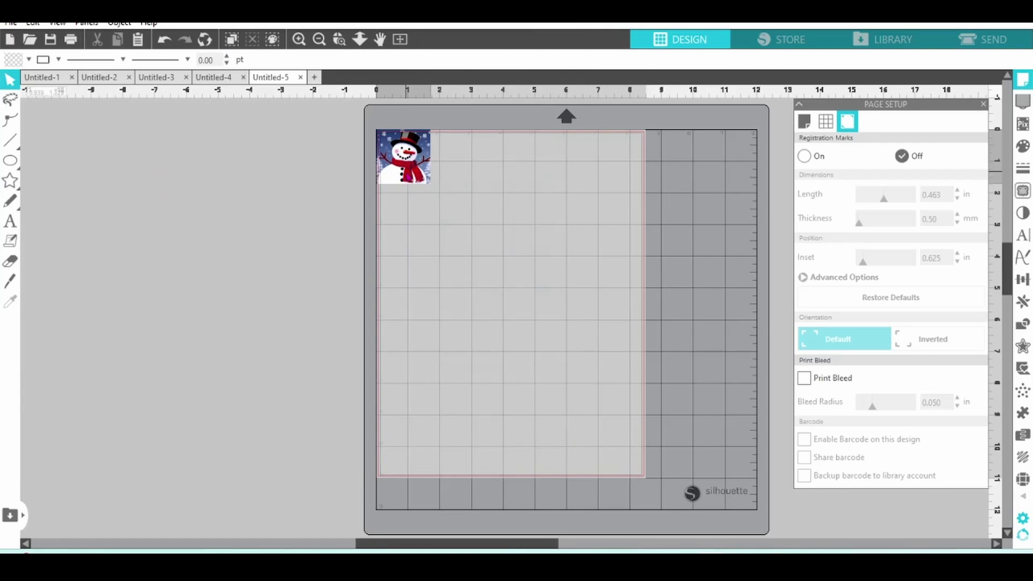
{"action": "left_click_drag", "start_coordinate": [436, 188], "coordinate": [525, 337]}
{"action": "left_click_drag", "start_coordinate": [470, 278], "coordinate": [257, 281]}
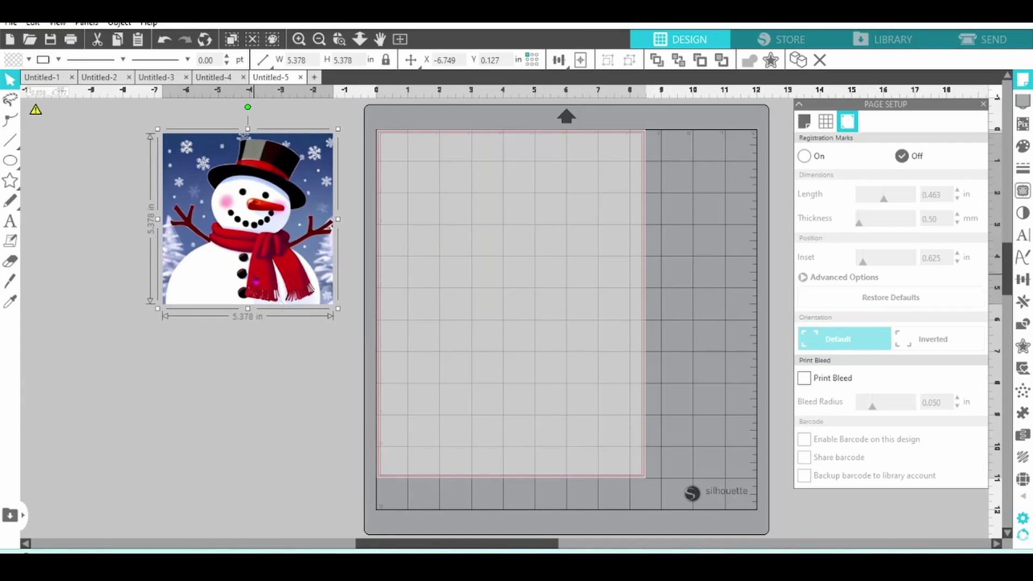
Draw a circle near the mat's top-left and set its width to 2 in.
{"action": "left_click", "coordinate": [10, 160]}
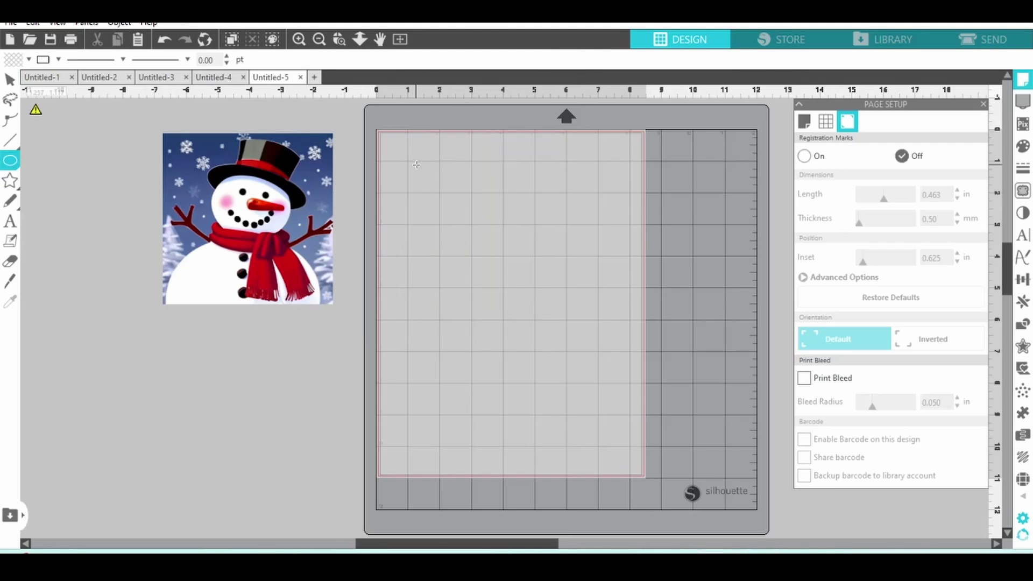
{"action": "left_click_drag", "start_coordinate": [417, 166], "coordinate": [487, 244]}
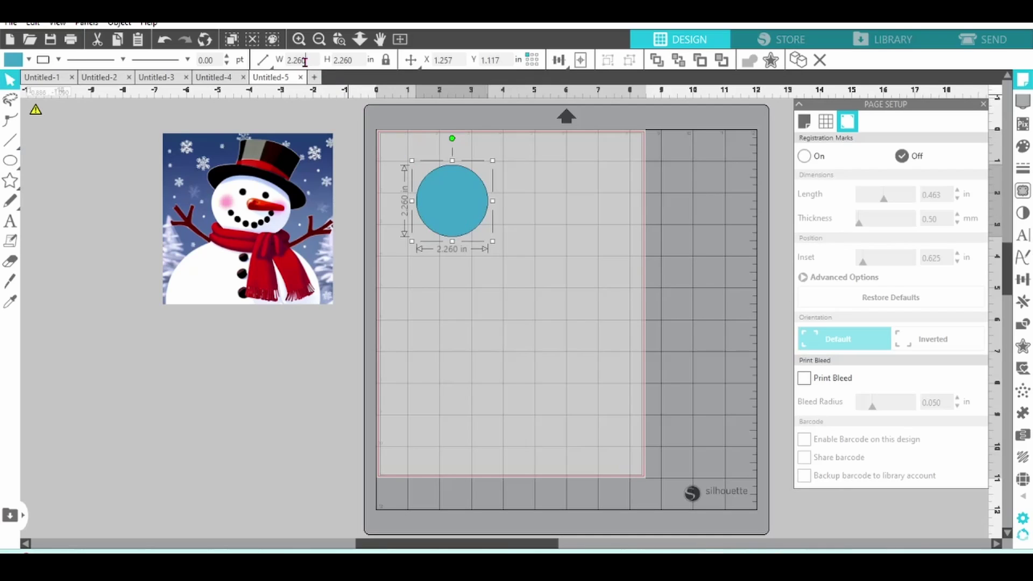
{"action": "double_click", "coordinate": [305, 60]}
{"action": "type", "text": "2"}
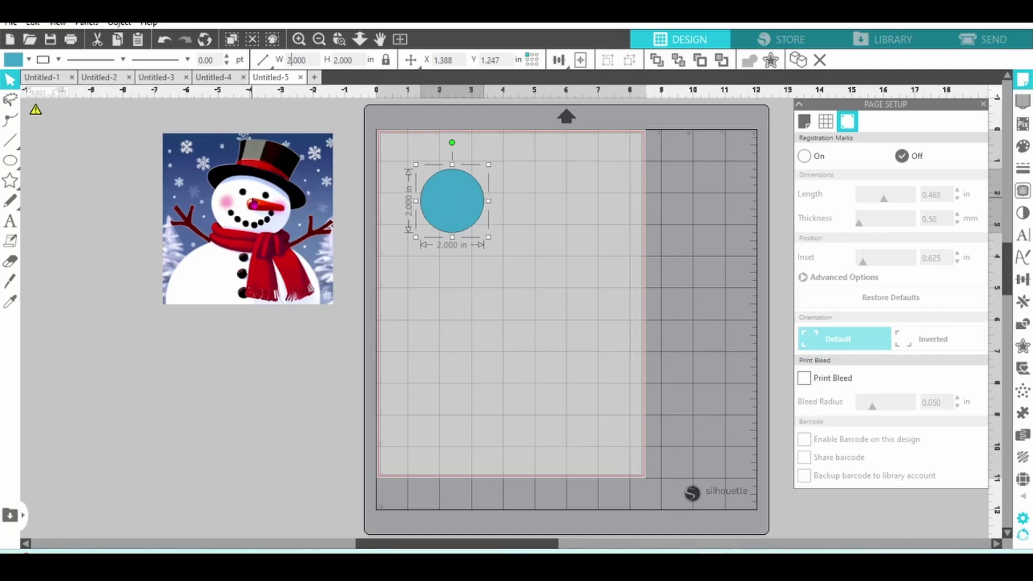
Shrink the snowman image to 2 in wide, move it under the circle, and select both.
{"action": "left_click", "coordinate": [253, 204]}
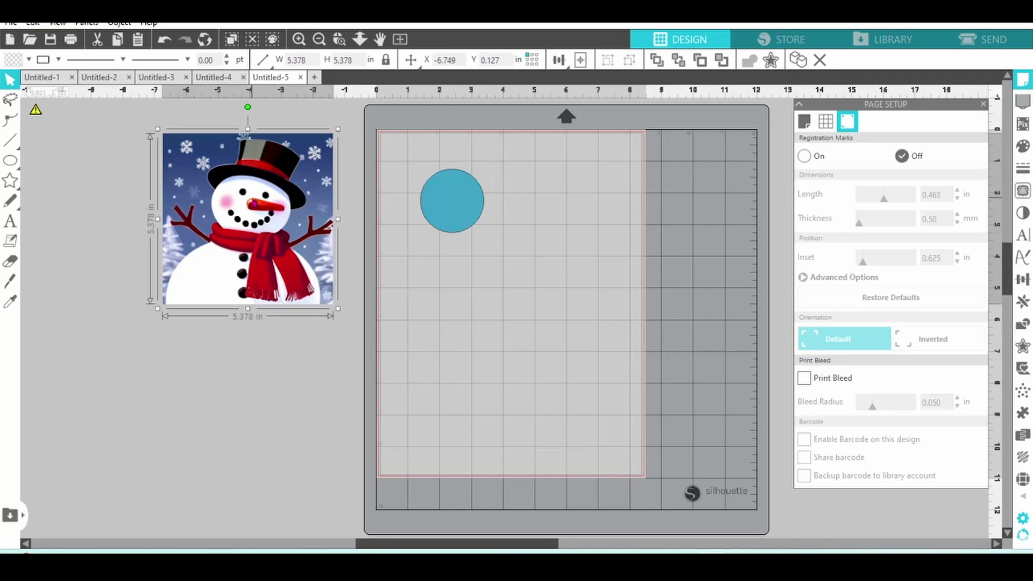
{"action": "double_click", "coordinate": [309, 61]}
{"action": "type", "text": "2"}
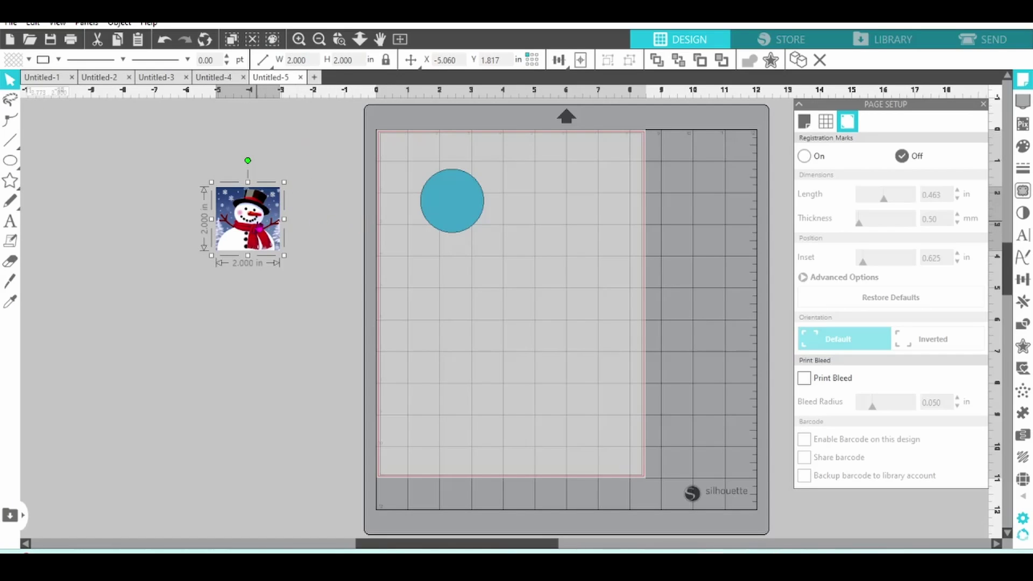
{"action": "left_click_drag", "start_coordinate": [260, 227], "coordinate": [466, 209]}
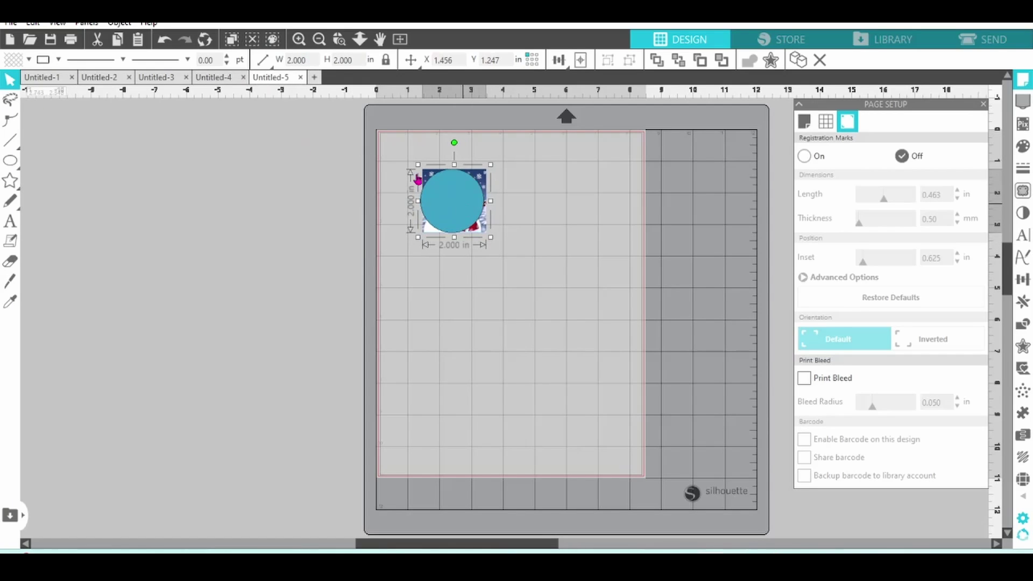
{"action": "left_click_drag", "start_coordinate": [393, 163], "coordinate": [498, 252]}
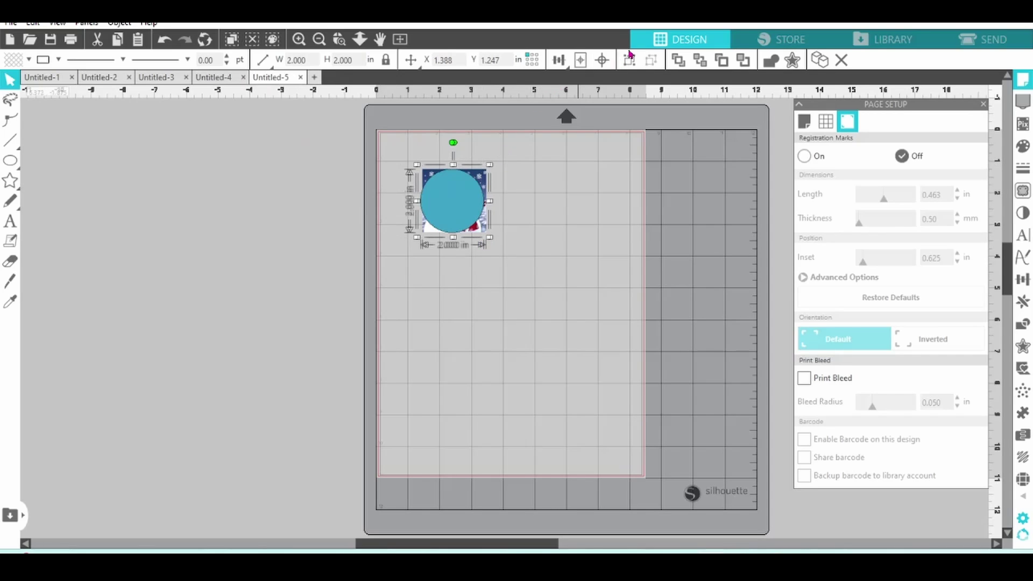
Centre the snowman under the circle and crop it into a 2 in round.
{"action": "left_click", "coordinate": [601, 65]}
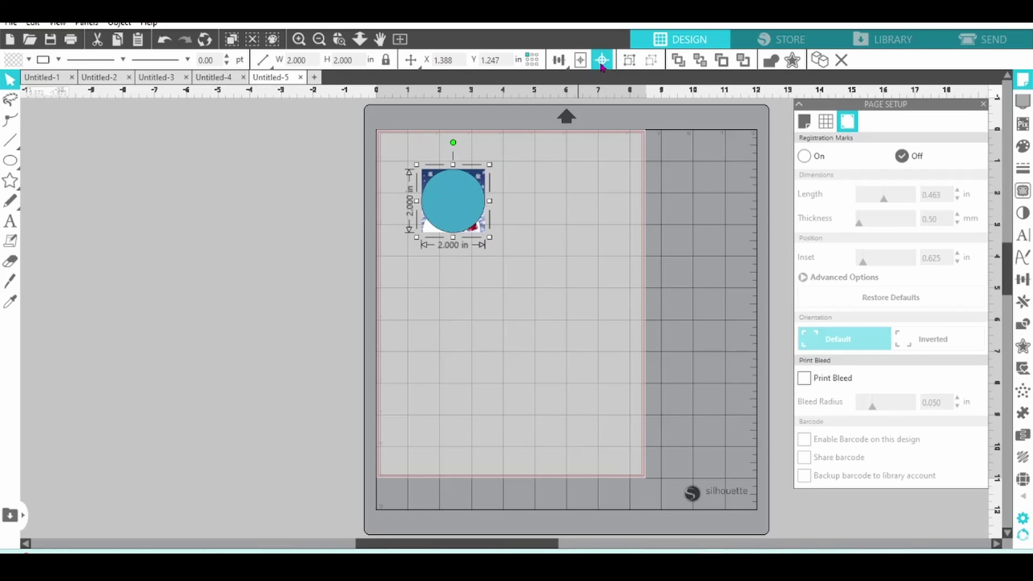
{"action": "left_click", "coordinate": [1024, 323]}
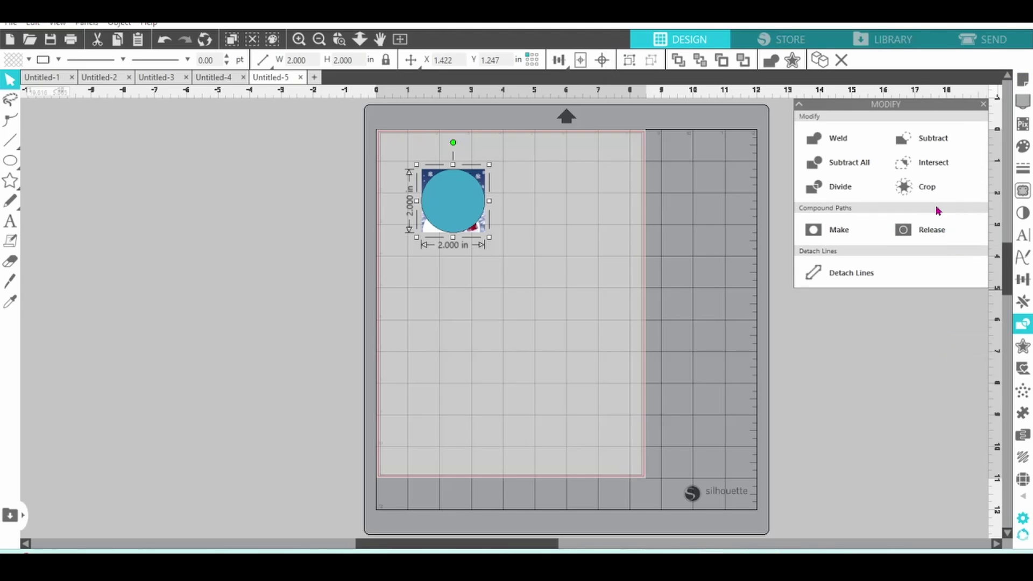
{"action": "left_click", "coordinate": [927, 192]}
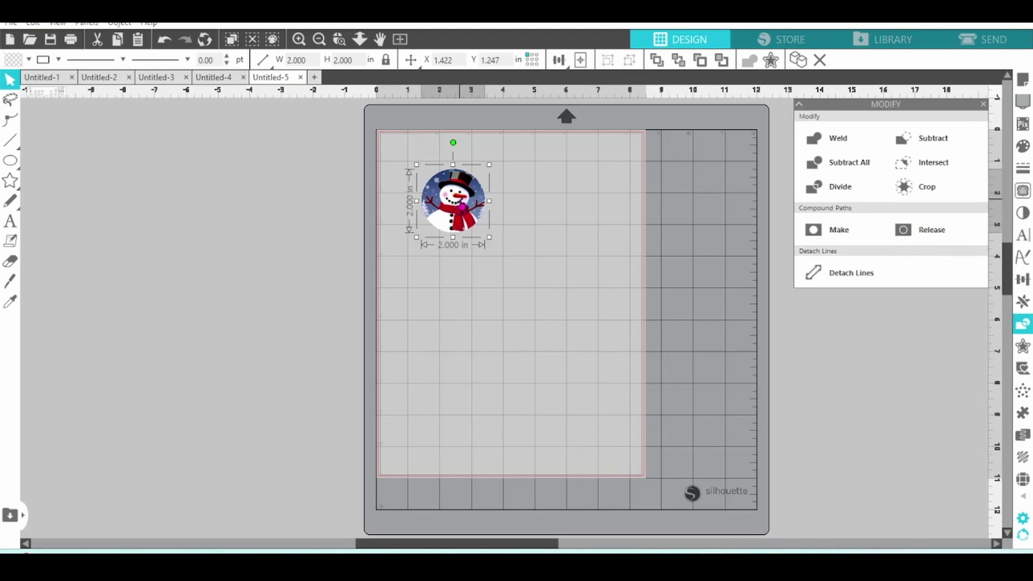
{"action": "left_click_drag", "start_coordinate": [453, 201], "coordinate": [429, 174]}
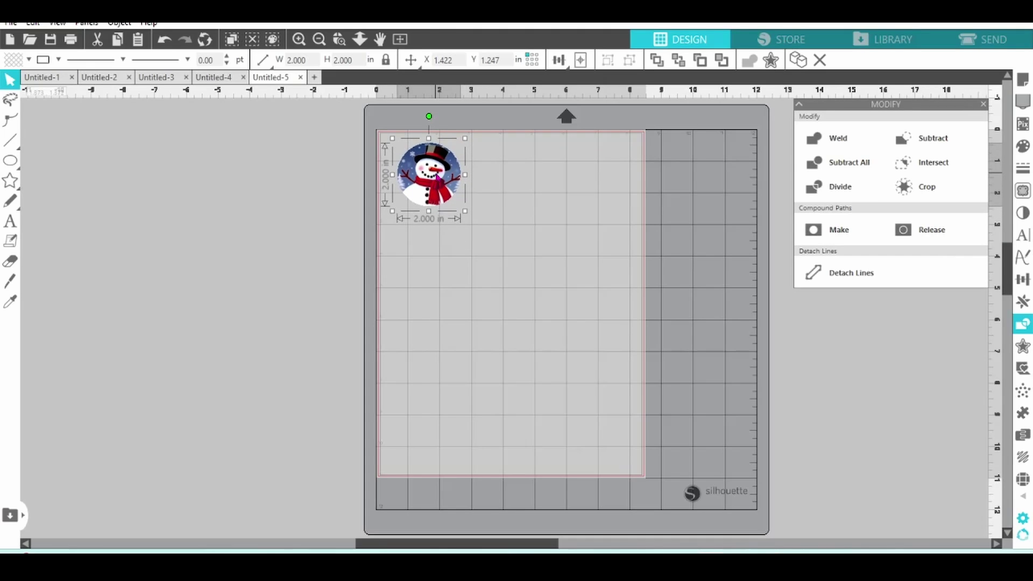
Turn registration marks On and nudge the round snowman inside them.
{"action": "left_click", "coordinate": [1025, 80]}
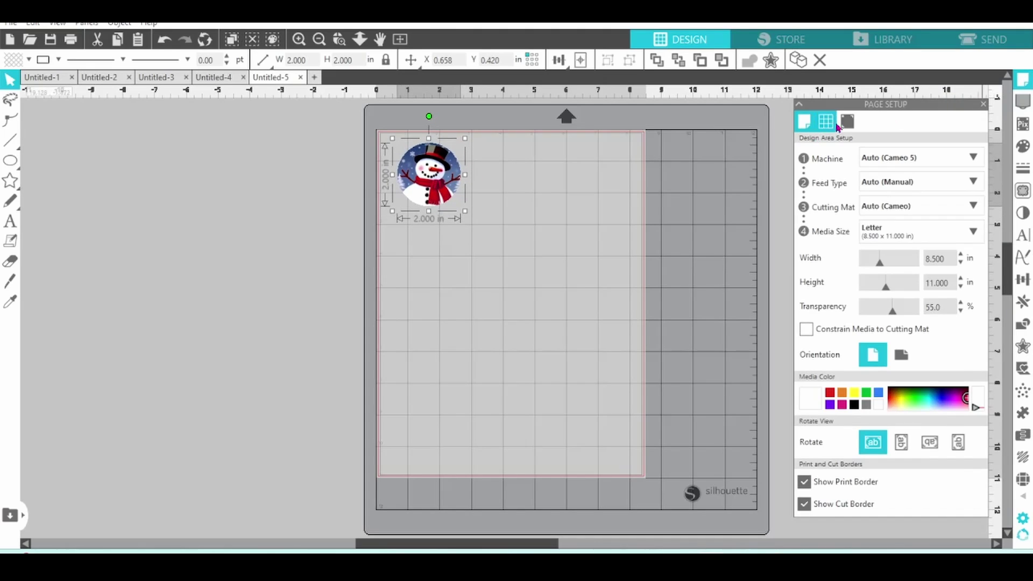
{"action": "left_click", "coordinate": [844, 128]}
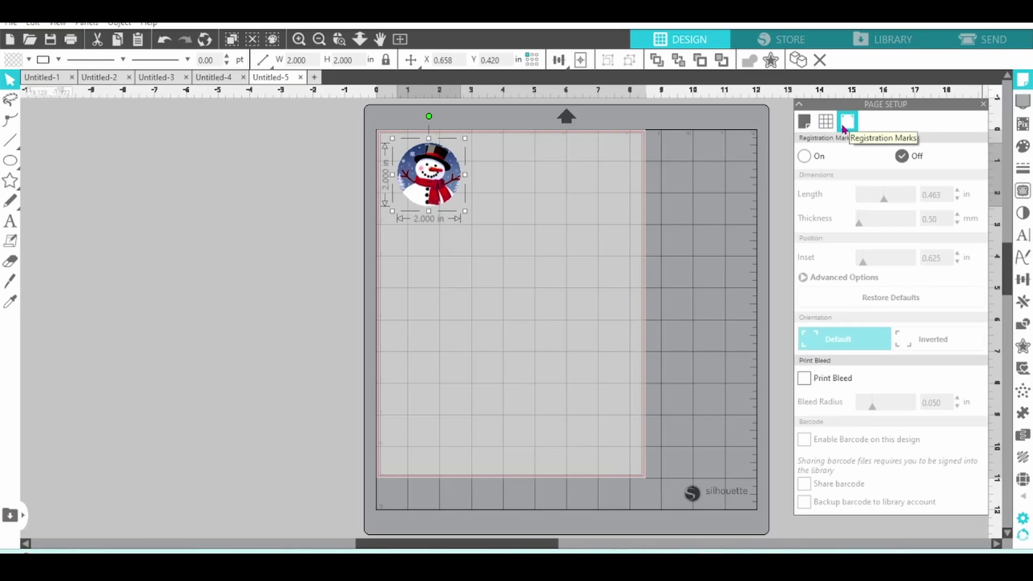
{"action": "left_click", "coordinate": [804, 157]}
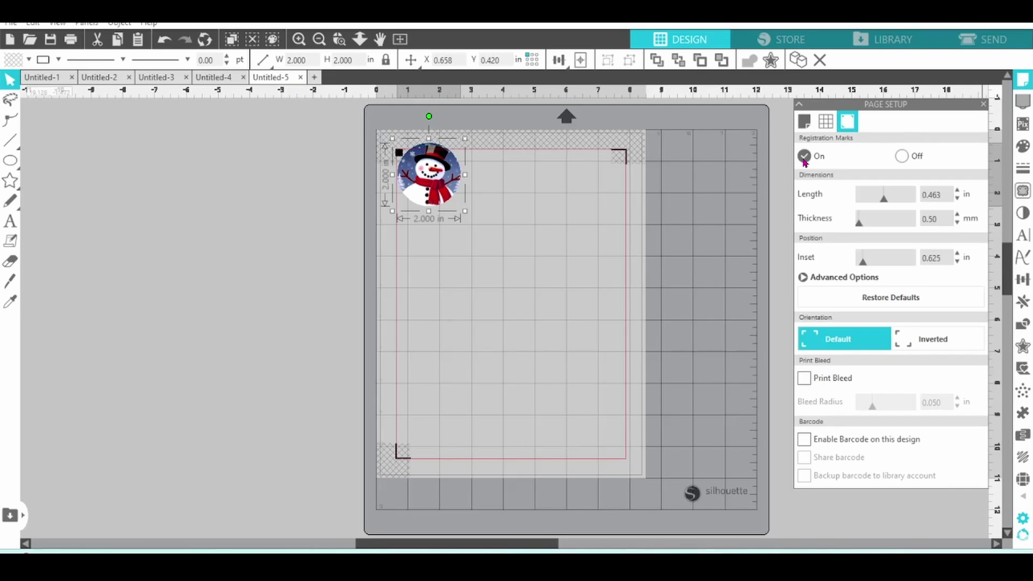
{"action": "left_click_drag", "start_coordinate": [429, 175], "coordinate": [446, 191]}
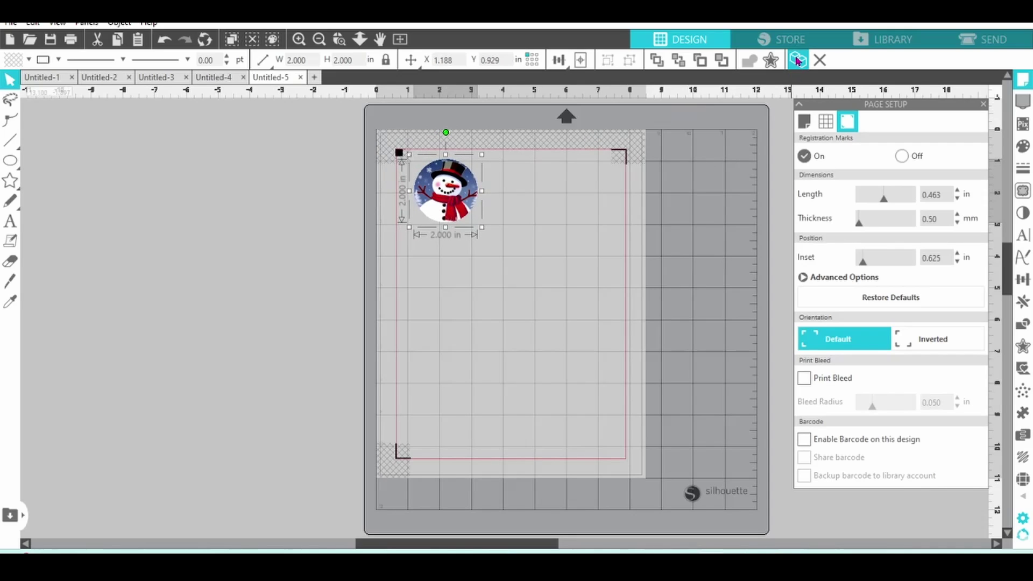
Duplicate the round snowman twice and stack the three copies in an aligned column.
{"action": "left_click", "coordinate": [798, 61]}
{"action": "left_click", "coordinate": [798, 60]}
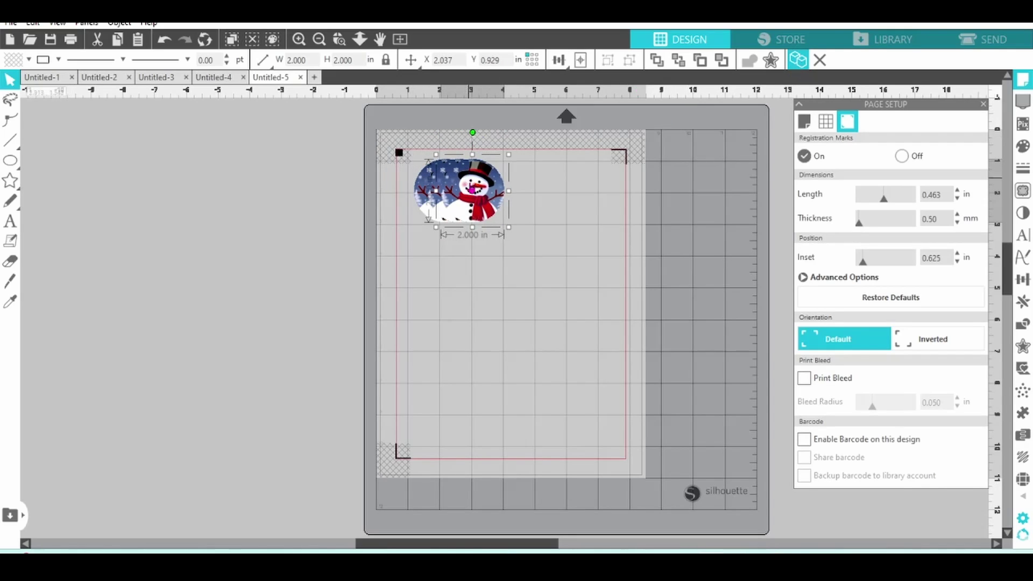
{"action": "left_click_drag", "start_coordinate": [474, 150], "coordinate": [450, 228]}
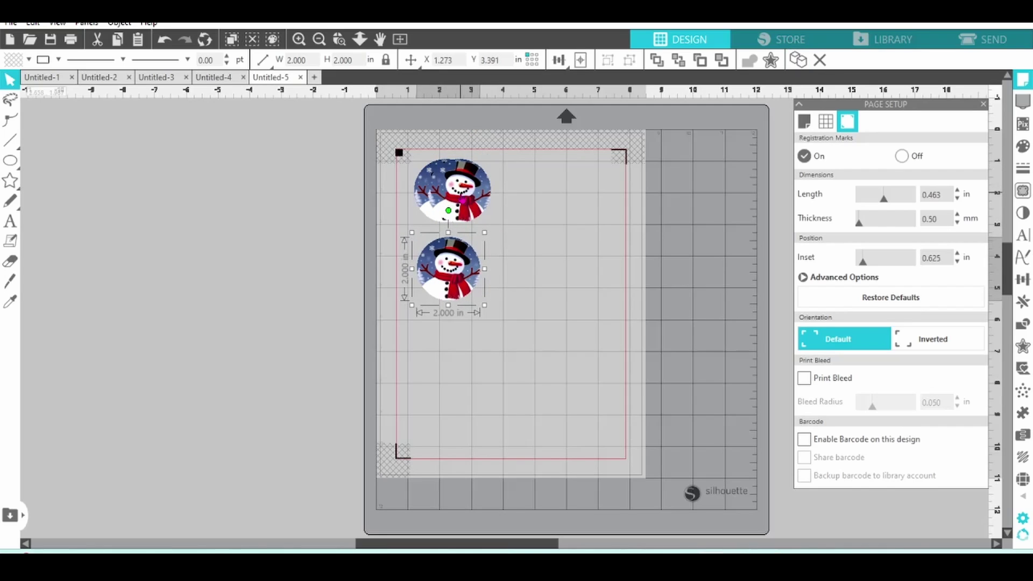
{"action": "left_click_drag", "start_coordinate": [463, 193], "coordinate": [453, 346]}
{"action": "left_click", "coordinate": [444, 231]}
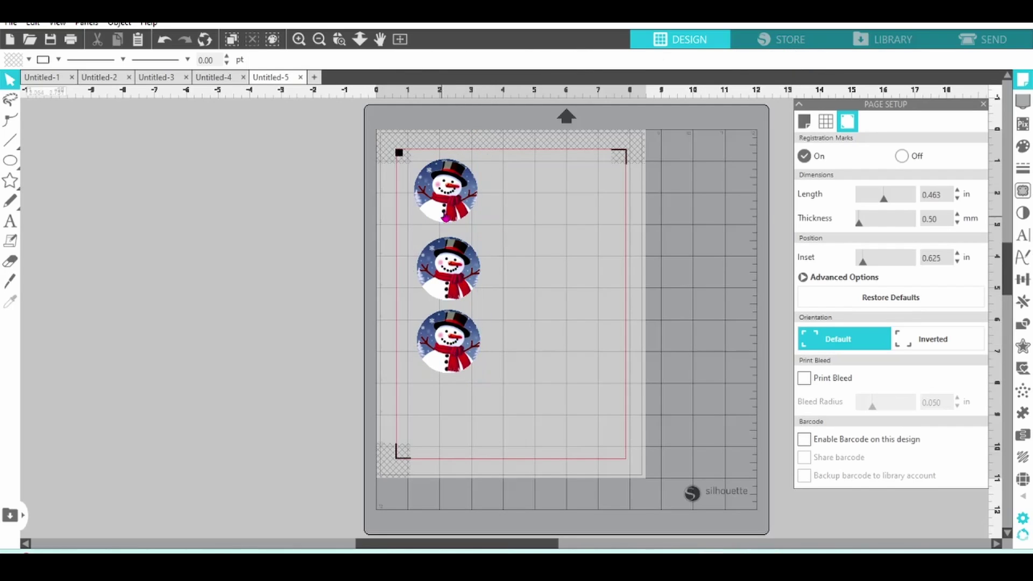
{"action": "left_click_drag", "start_coordinate": [446, 189], "coordinate": [447, 198]}
{"action": "key", "text": "Escape"}
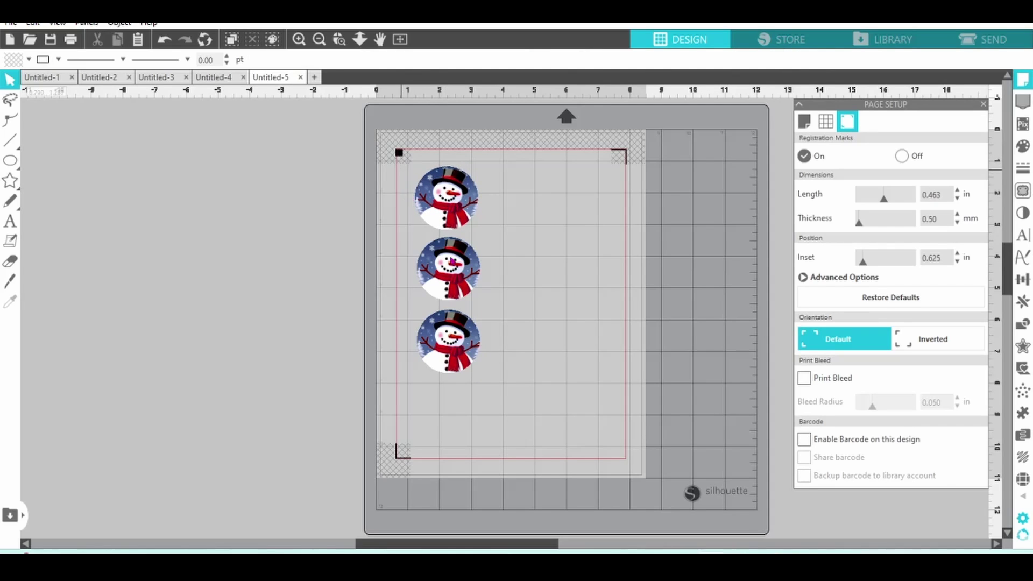
Copy the snowman column alongside and fill the copies with the snowman's sampled navy blue.
{"action": "key", "text": "ctrl+a"}
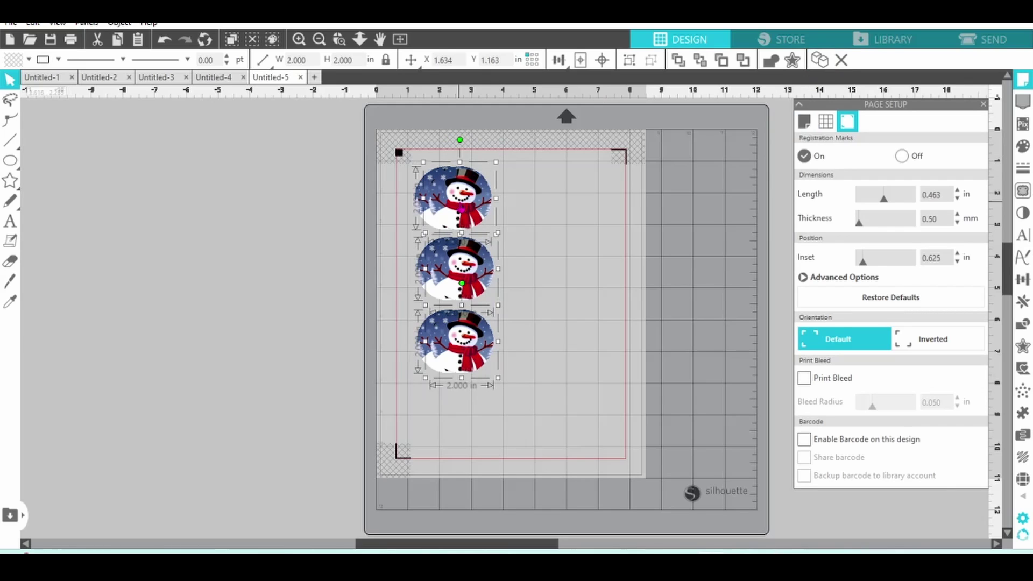
{"action": "left_click_drag", "start_coordinate": [458, 207], "coordinate": [536, 207]}
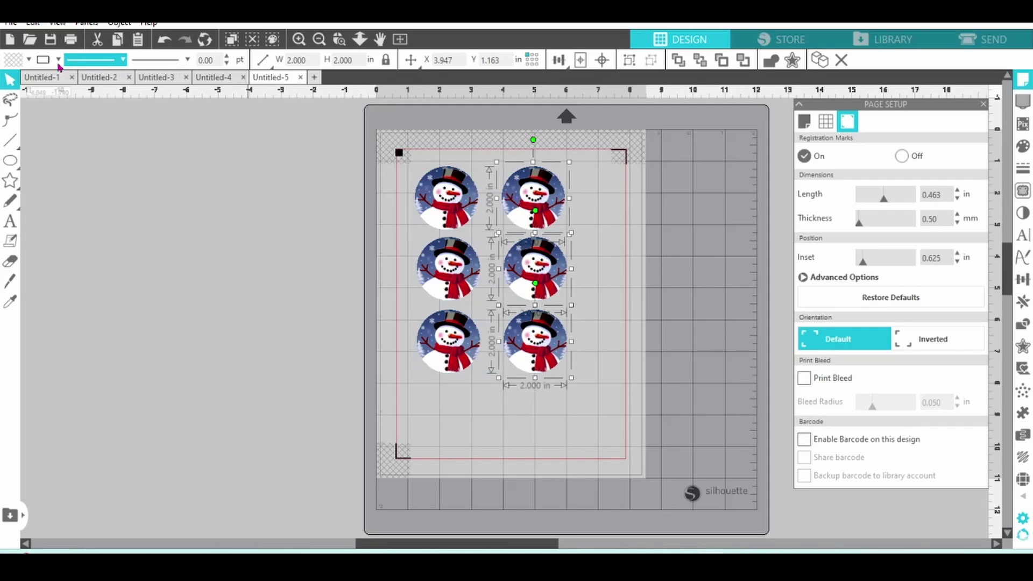
{"action": "left_click", "coordinate": [27, 60]}
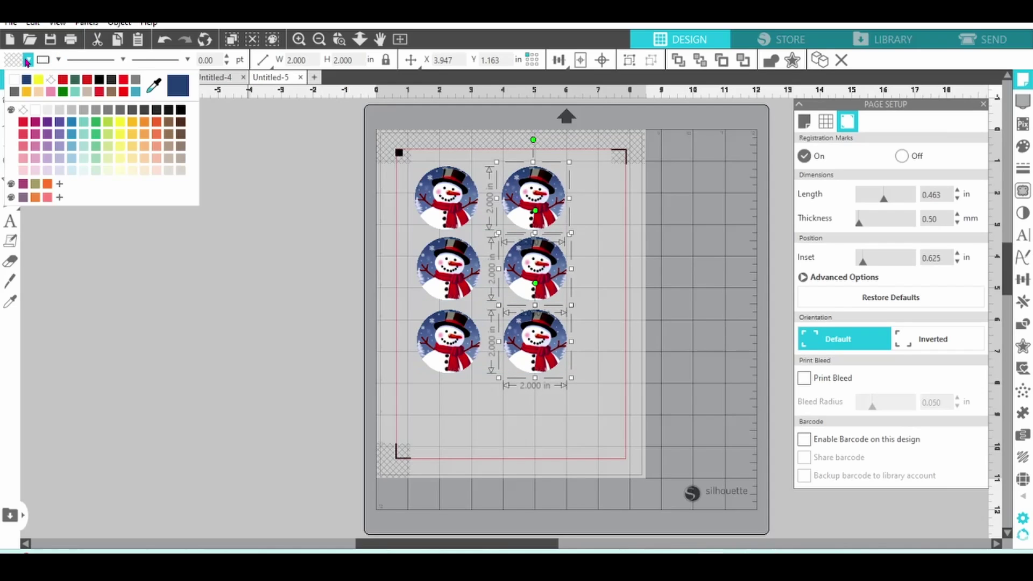
{"action": "left_click", "coordinate": [154, 91]}
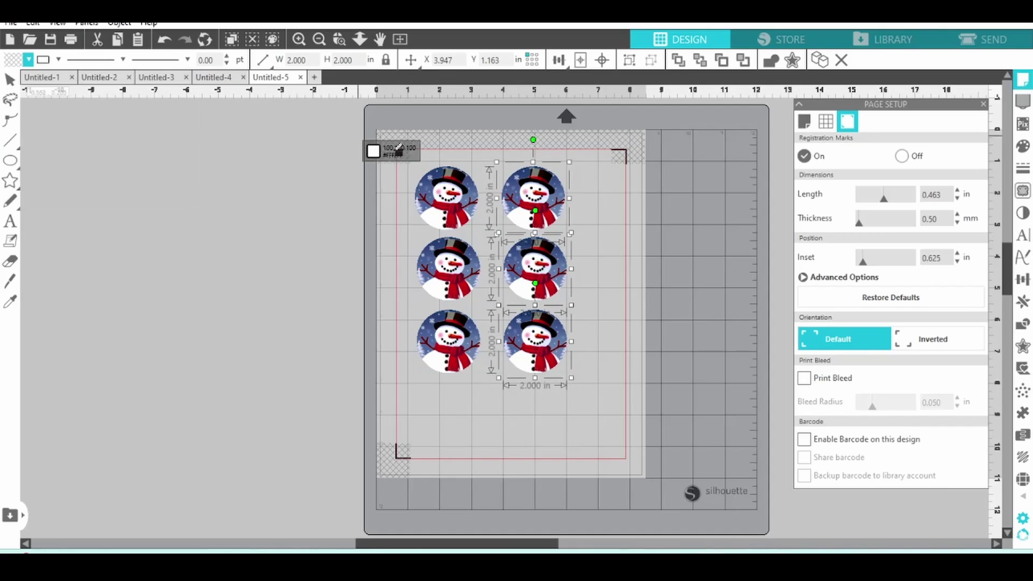
{"action": "left_click", "coordinate": [438, 171]}
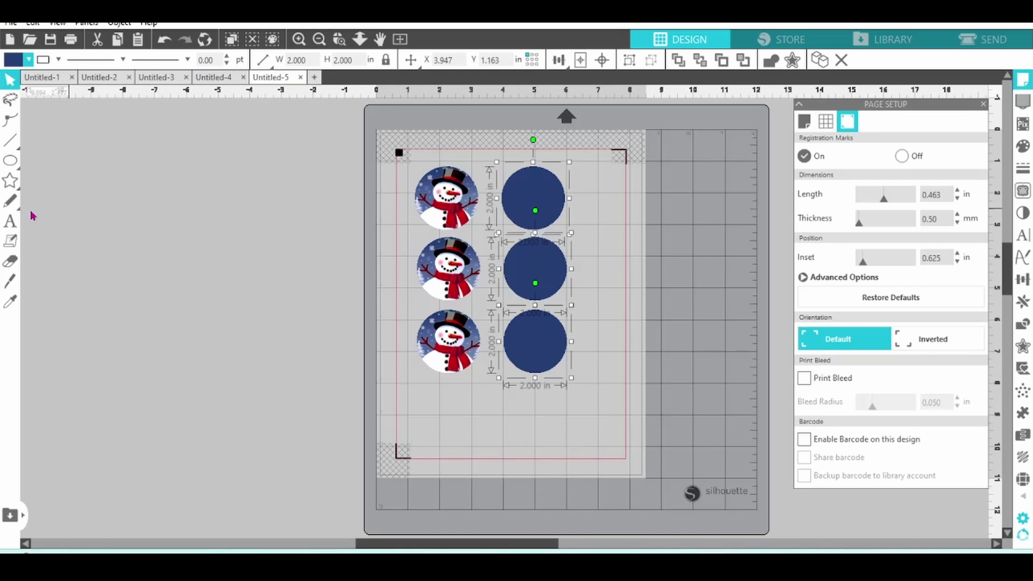
Add four text lines: Noah, Mom, Dad and 2023.
{"action": "left_click", "coordinate": [10, 221]}
{"action": "left_click", "coordinate": [138, 188]}
{"action": "type", "text": "Noah"}
{"action": "left_click", "coordinate": [138, 231]}
{"action": "left_click", "coordinate": [138, 232]}
{"action": "type", "text": "Mom"}
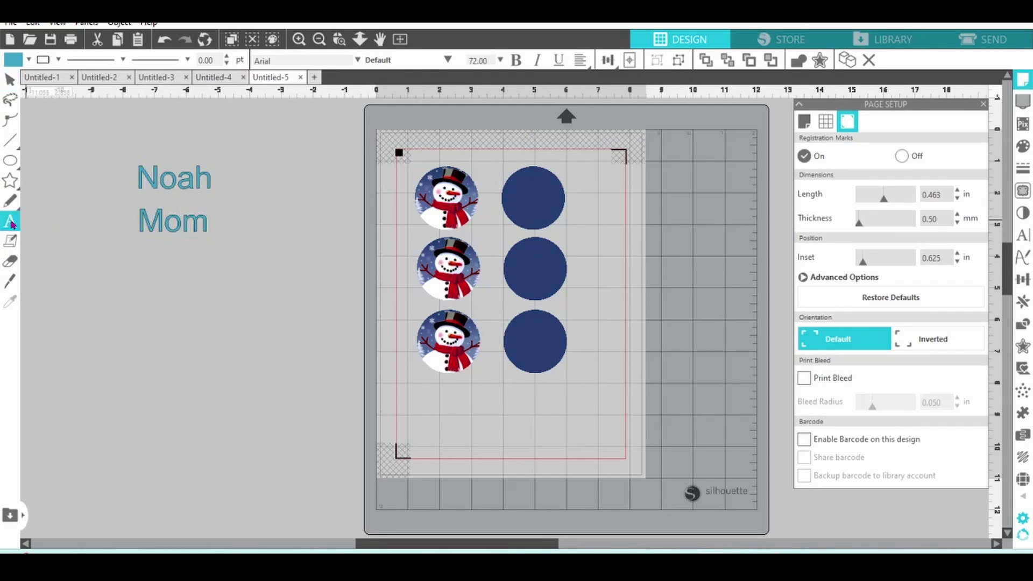
{"action": "left_click", "coordinate": [150, 264]}
{"action": "type", "text": "Dad"}
{"action": "left_click", "coordinate": [143, 312]}
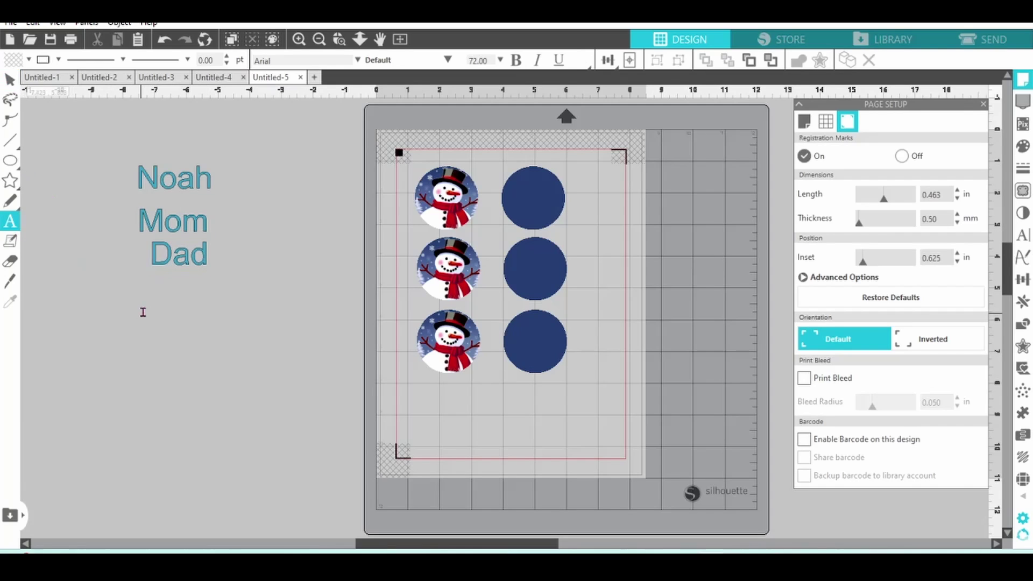
{"action": "type", "text": "2023"}
{"action": "key", "text": "Escape"}
Make all four text objects white and set them in the Star Bright font.
{"action": "key", "text": "ctrl+a"}
{"action": "left_click", "coordinate": [29, 60]}
{"action": "left_click", "coordinate": [16, 77]}
{"action": "left_click", "coordinate": [58, 59]}
{"action": "left_click", "coordinate": [58, 59]}
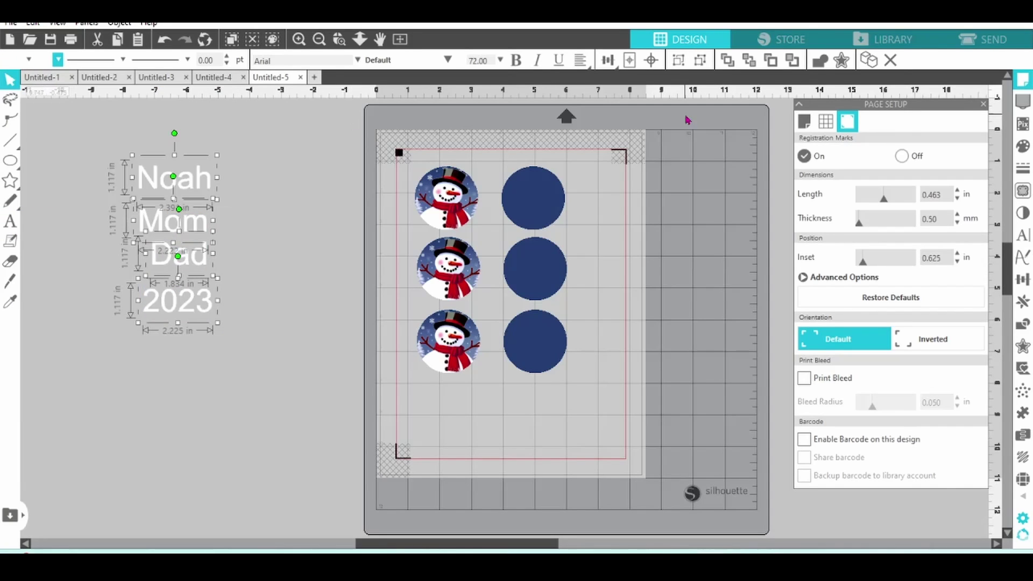
{"action": "left_click", "coordinate": [1023, 234]}
{"action": "left_click", "coordinate": [856, 264]}
{"action": "left_click", "coordinate": [270, 326]}
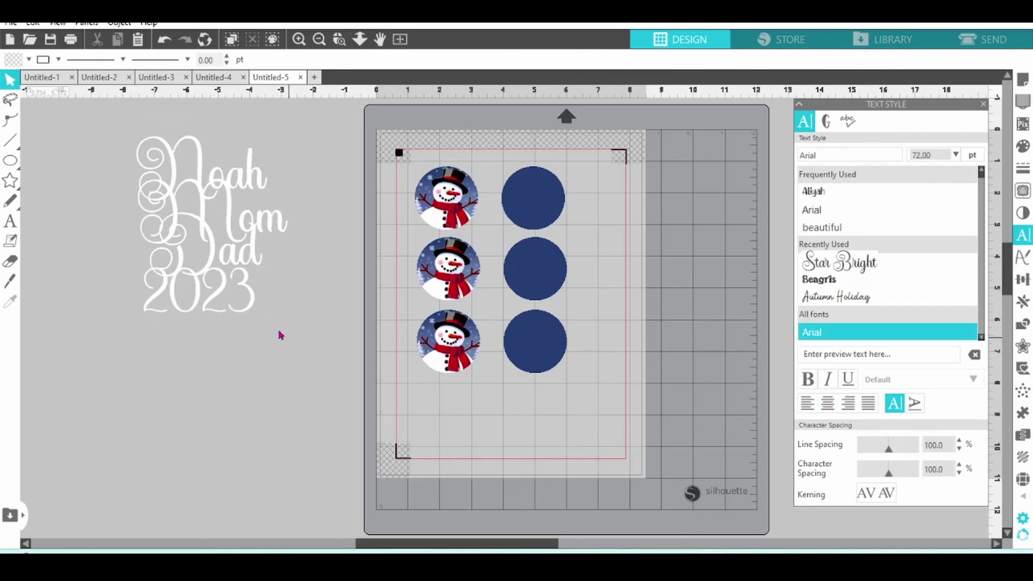
Separate the text lines, move them onto the mat, and shrink them over the navy circles.
{"action": "left_click_drag", "start_coordinate": [253, 307], "coordinate": [253, 388]}
{"action": "left_click_drag", "start_coordinate": [245, 254], "coordinate": [245, 321]}
{"action": "left_click_drag", "start_coordinate": [242, 233], "coordinate": [242, 255]}
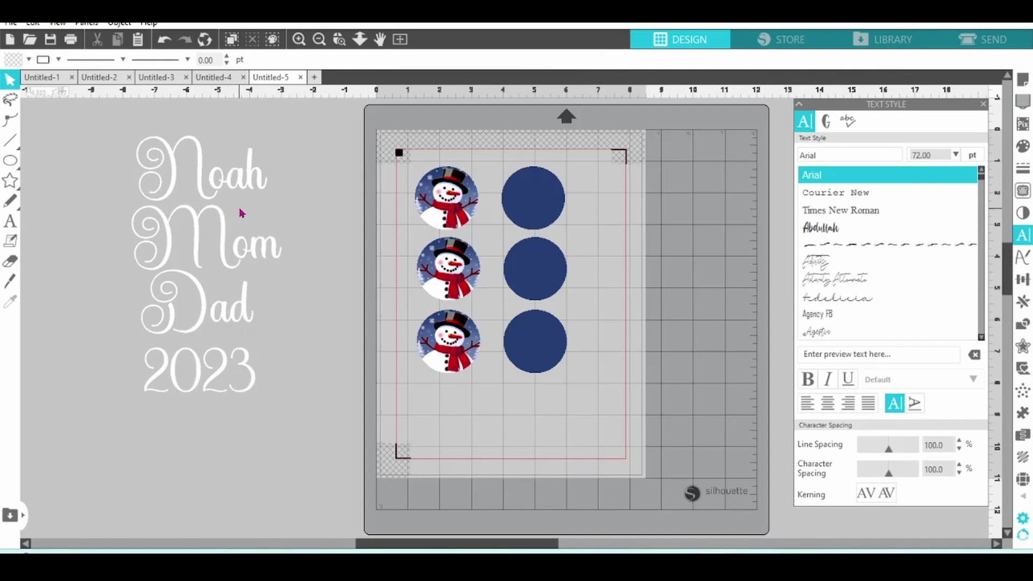
{"action": "left_click_drag", "start_coordinate": [94, 141], "coordinate": [588, 422]}
{"action": "left_click_drag", "start_coordinate": [655, 217], "coordinate": [538, 225]}
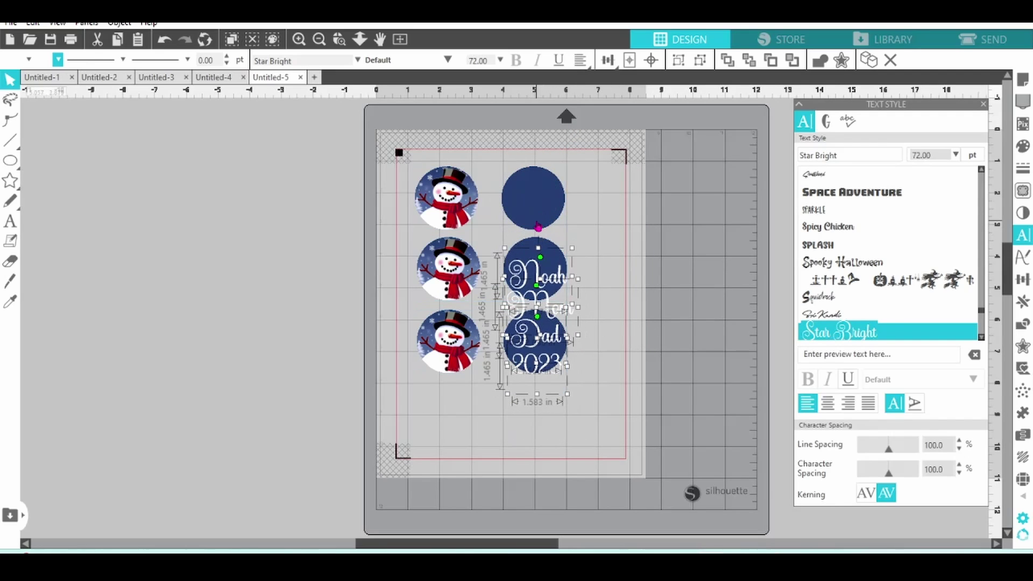
{"action": "left_click_drag", "start_coordinate": [579, 280], "coordinate": [560, 279]}
Zoom in and place Noah, Mom and Dad in the top, middle and bottom navy circles.
{"action": "left_click", "coordinate": [533, 252]}
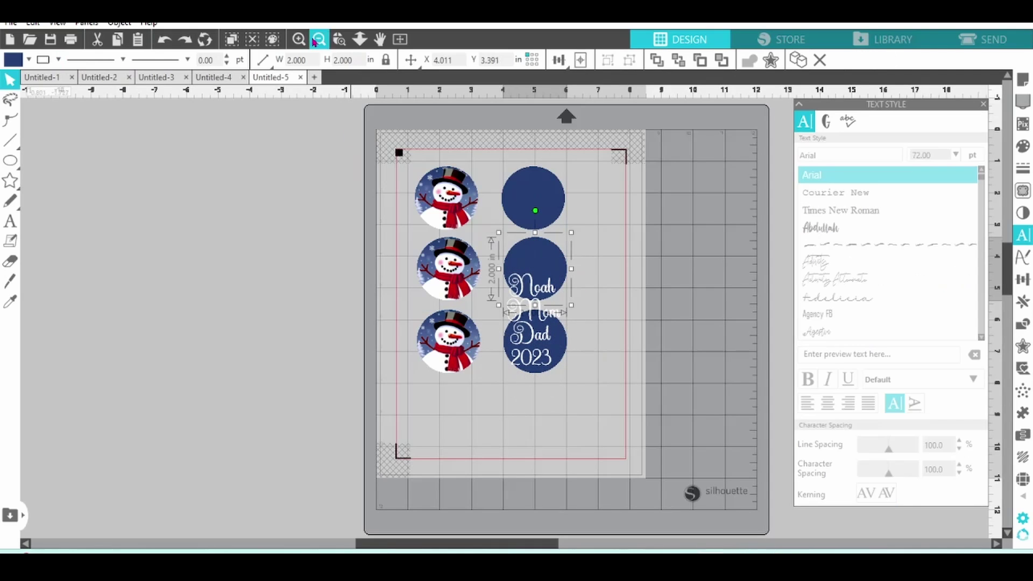
{"action": "left_click", "coordinate": [299, 39]}
{"action": "left_click", "coordinate": [299, 39]}
{"action": "left_click", "coordinate": [319, 40]}
{"action": "left_click", "coordinate": [538, 236]}
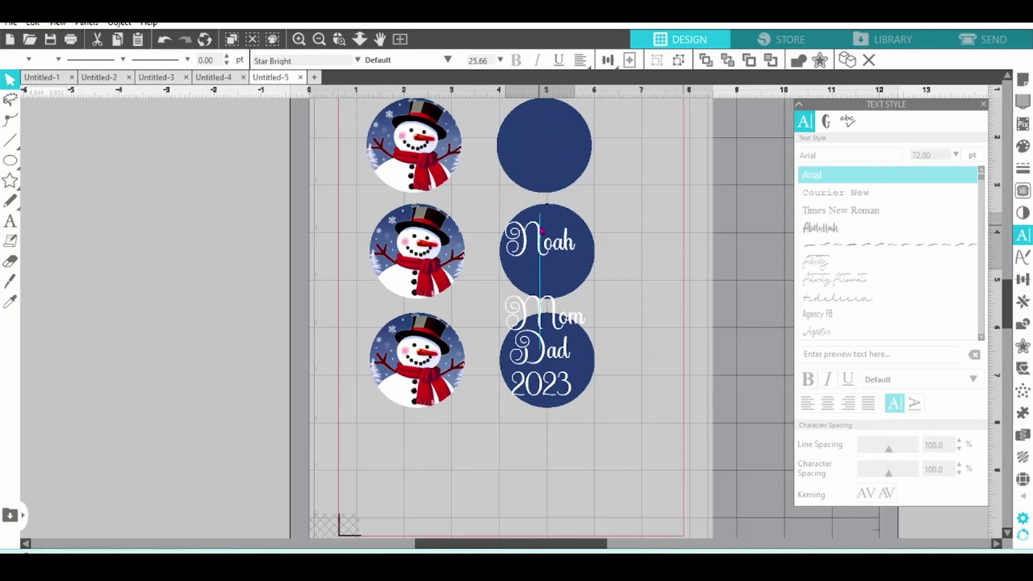
{"action": "left_click_drag", "start_coordinate": [538, 237], "coordinate": [540, 123]}
{"action": "left_click_drag", "start_coordinate": [554, 314], "coordinate": [553, 251]}
{"action": "left_click_drag", "start_coordinate": [549, 392], "coordinate": [642, 141]}
{"action": "left_click_drag", "start_coordinate": [545, 362], "coordinate": [539, 367]}
Replace Noah's final h with a swash glyph and set 2023 beneath it.
{"action": "double_click", "coordinate": [571, 140]}
{"action": "key", "text": "BackSpace"}
{"action": "left_click", "coordinate": [826, 121]}
{"action": "scroll", "coordinate": [963, 321], "scroll_direction": "down", "scroll_amount": 15}
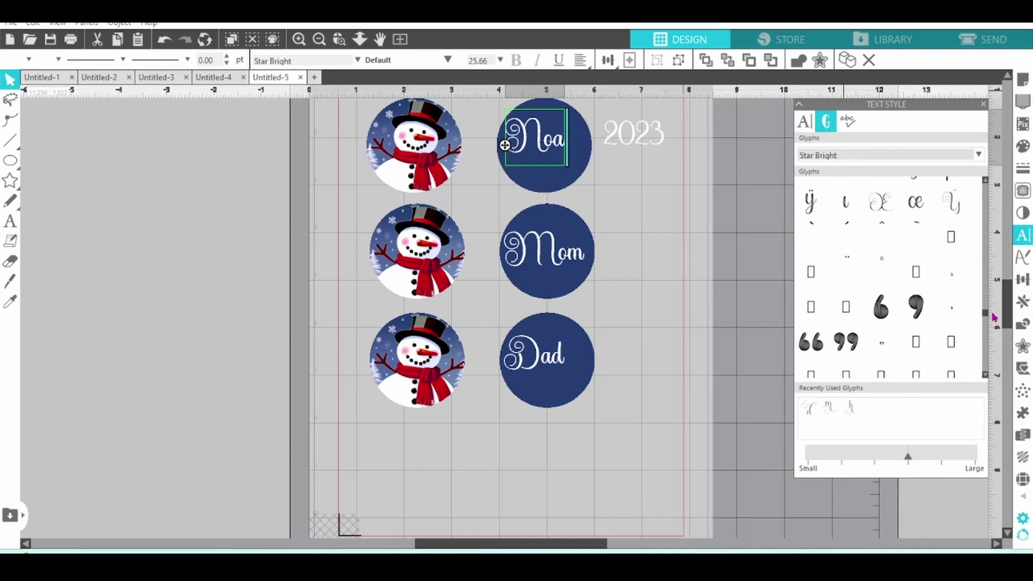
{"action": "left_click", "coordinate": [916, 188]}
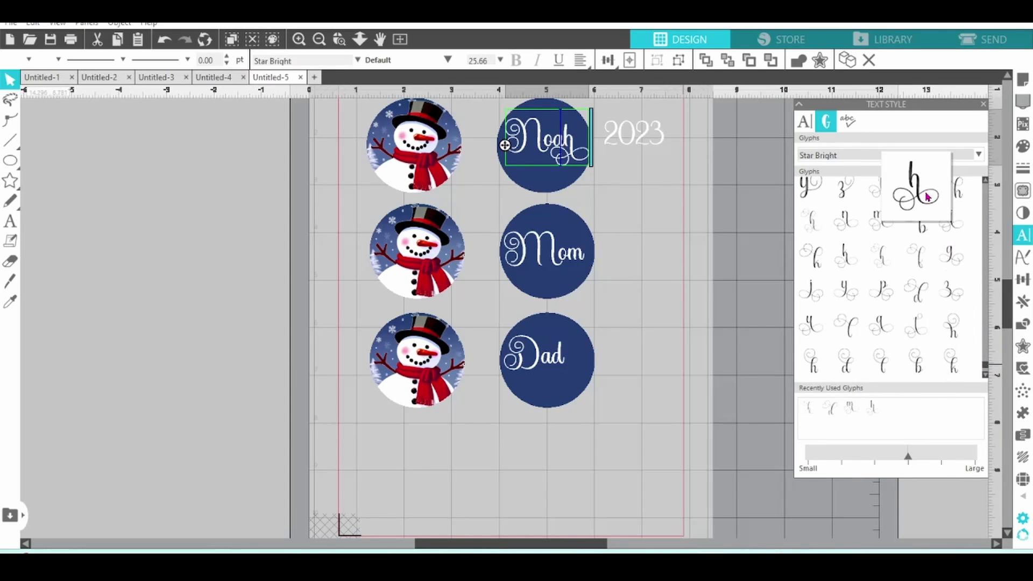
{"action": "left_click", "coordinate": [685, 201]}
{"action": "left_click", "coordinate": [593, 171]}
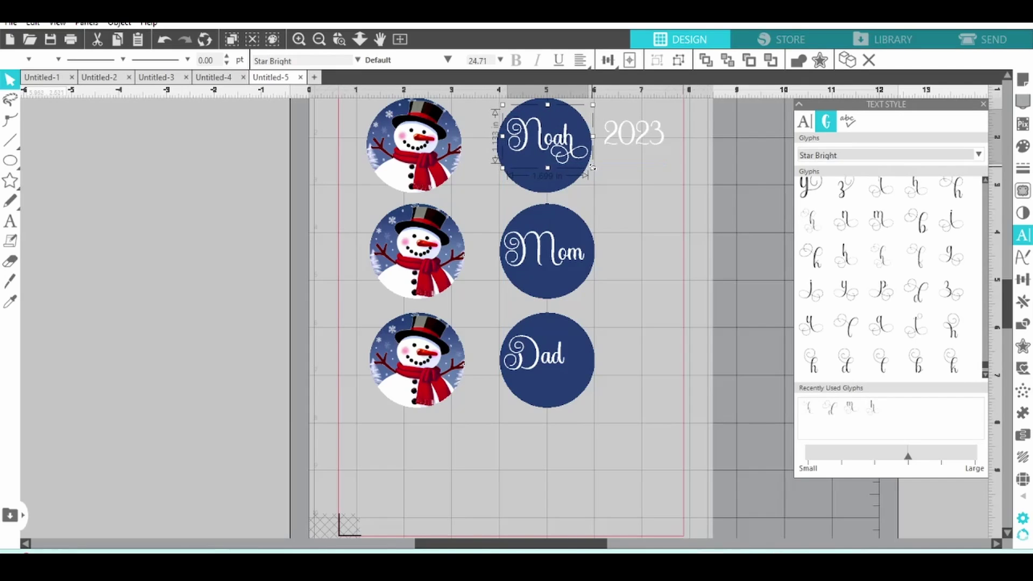
{"action": "left_click_drag", "start_coordinate": [653, 144], "coordinate": [573, 398]}
Add 2023 copies to the Mom and Dad circles, give Mom a swash m, and shrink it slightly.
{"action": "left_click_drag", "start_coordinate": [558, 167], "coordinate": [558, 286]}
{"action": "double_click", "coordinate": [579, 253]}
{"action": "key", "text": "BackSpace"}
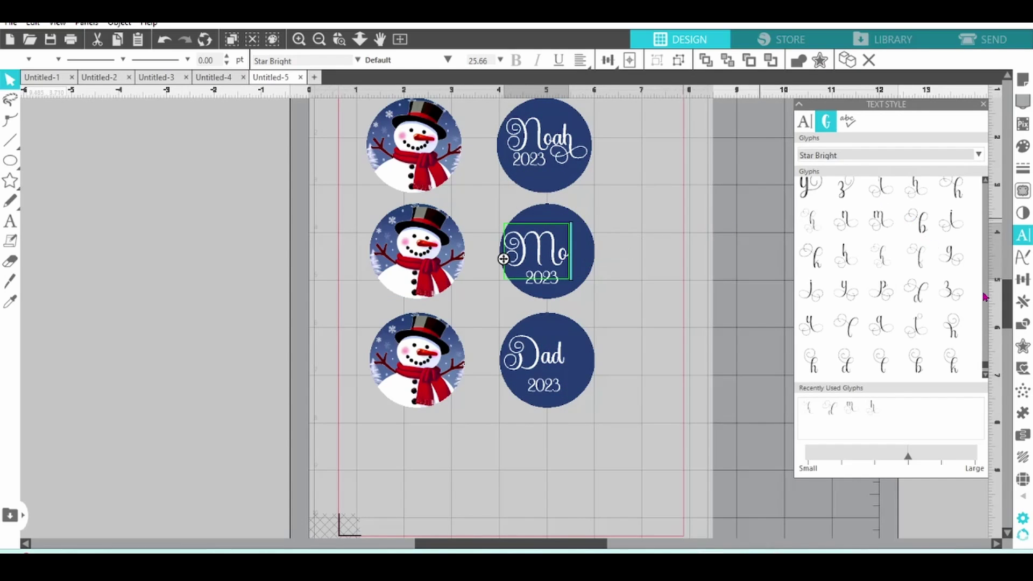
{"action": "left_click", "coordinate": [881, 220]}
{"action": "left_click", "coordinate": [657, 286]}
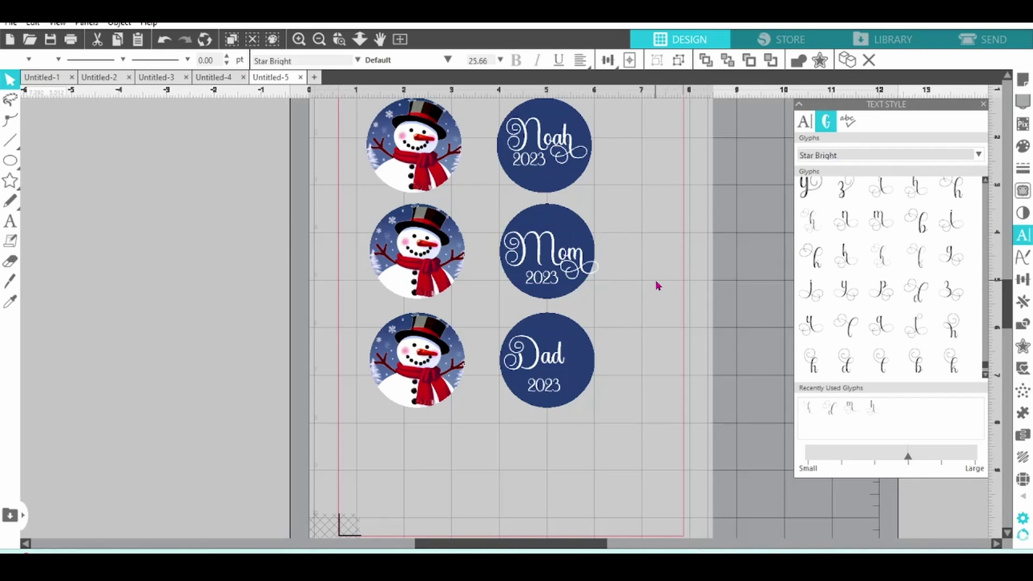
{"action": "left_click", "coordinate": [584, 266]}
{"action": "left_click_drag", "start_coordinate": [603, 288], "coordinate": [553, 282]}
Give Dad a swash final d and centre 2023 below it.
{"action": "left_click", "coordinate": [560, 358]}
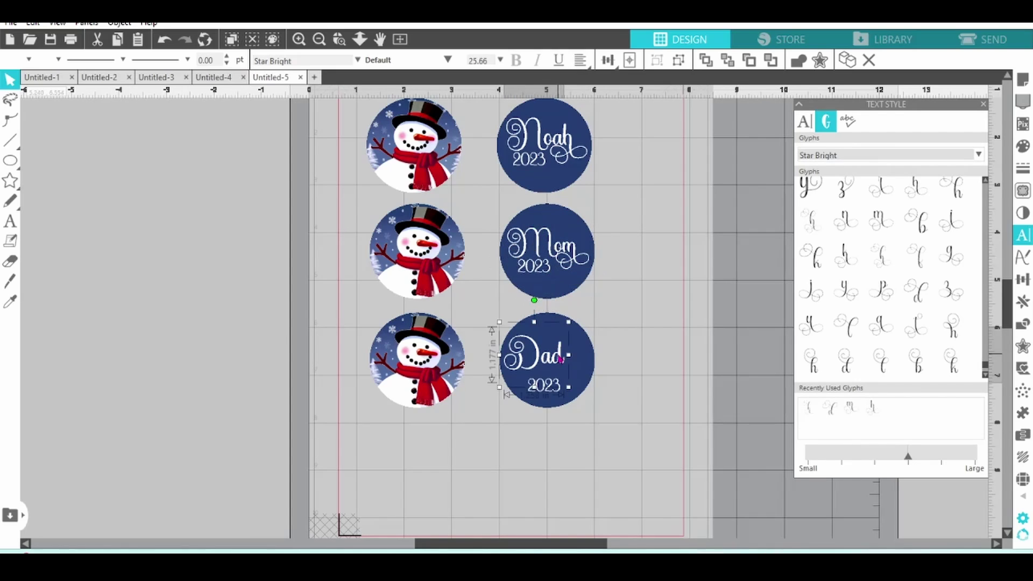
{"action": "double_click", "coordinate": [544, 356]}
{"action": "double_click", "coordinate": [917, 291]}
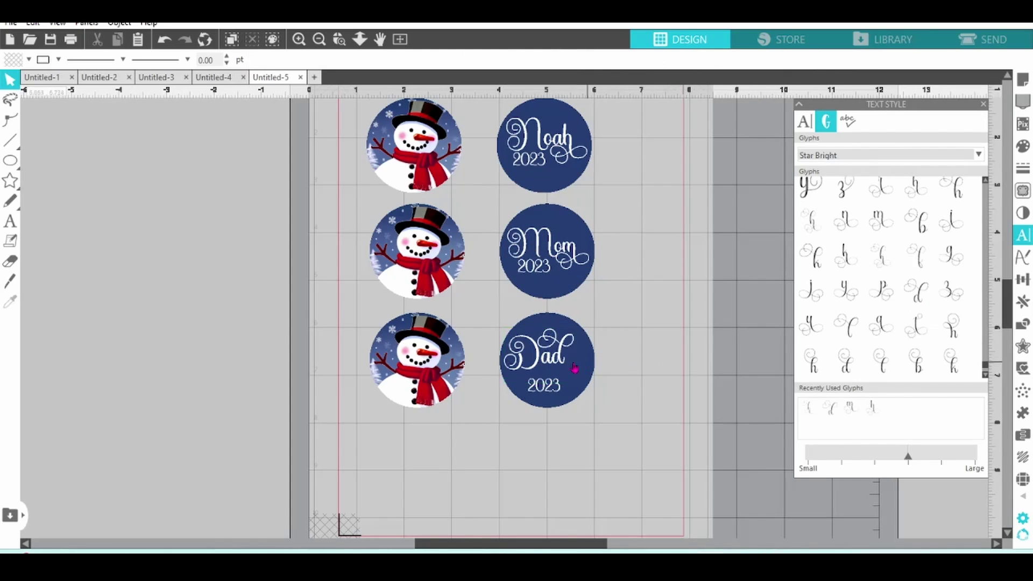
{"action": "left_click", "coordinate": [591, 406]}
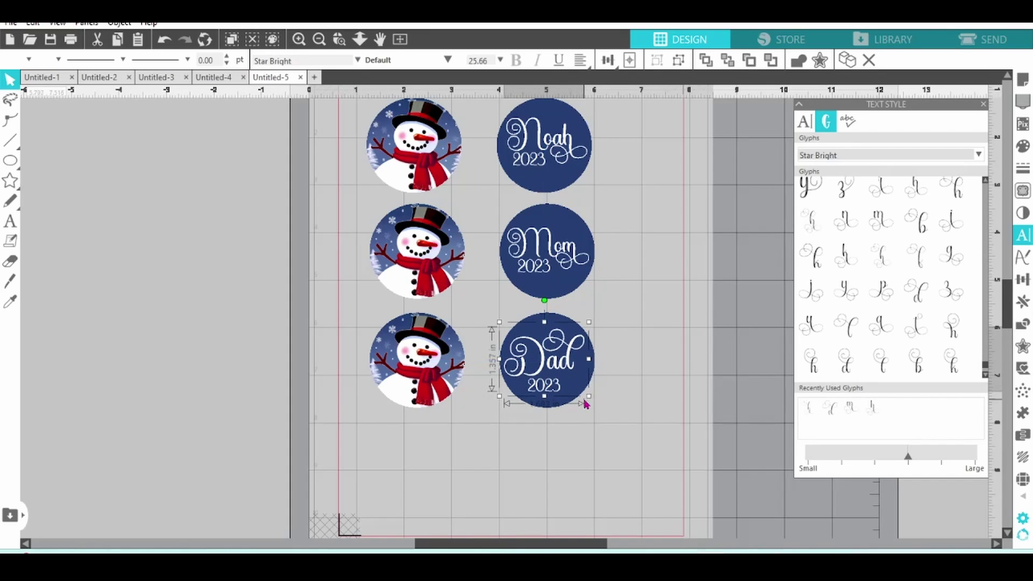
{"action": "left_click", "coordinate": [597, 414]}
{"action": "left_click_drag", "start_coordinate": [563, 392], "coordinate": [578, 389]}
{"action": "left_click", "coordinate": [651, 413]}
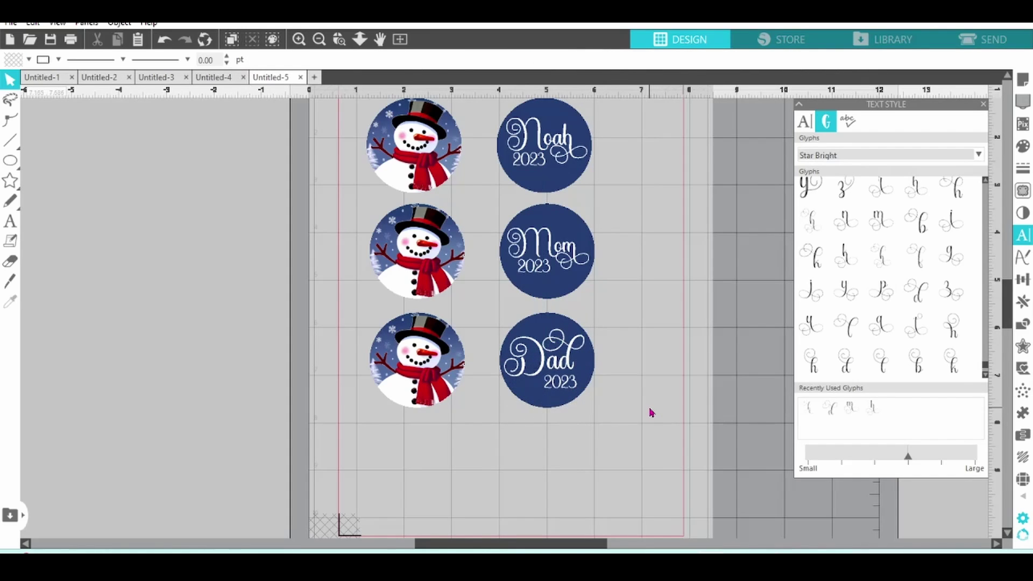
Fit the whole cutting mat in view and preview the cut settings in Send.
{"action": "left_click", "coordinate": [400, 39]}
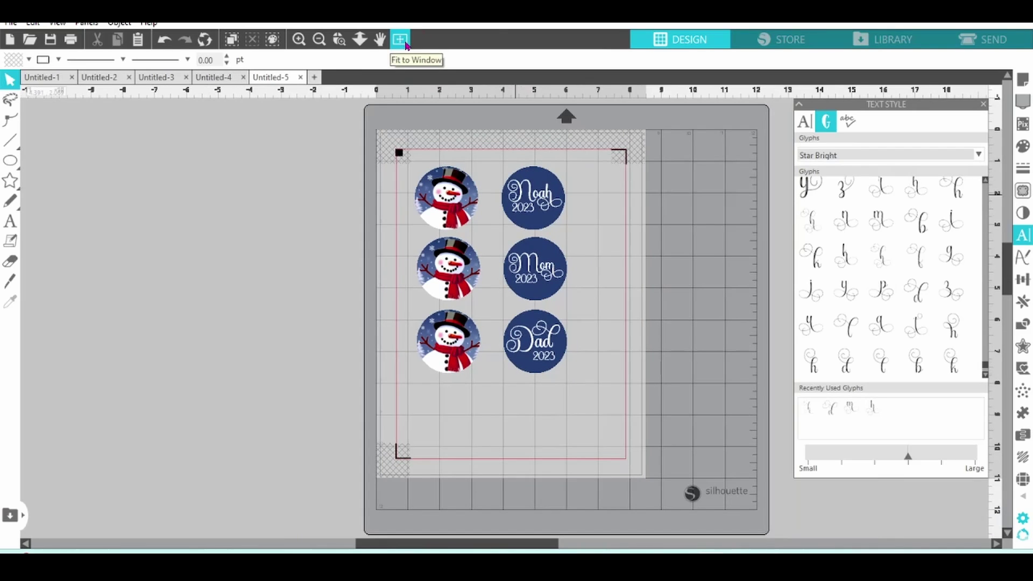
{"action": "left_click", "coordinate": [965, 43]}
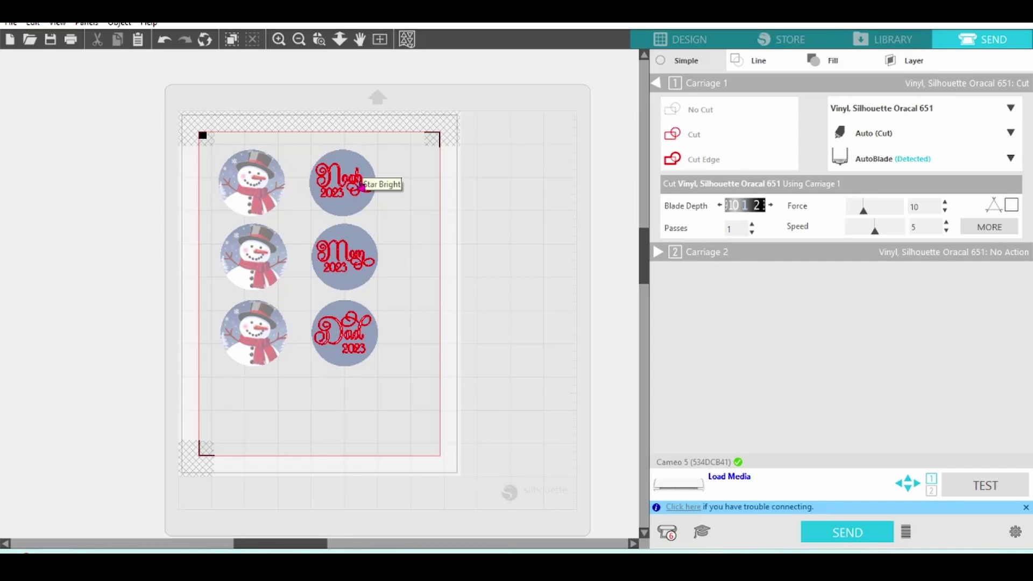
Group all six circle stickers into one 4.802 × 6.521 in design and return to Send.
{"action": "left_click", "coordinate": [675, 42]}
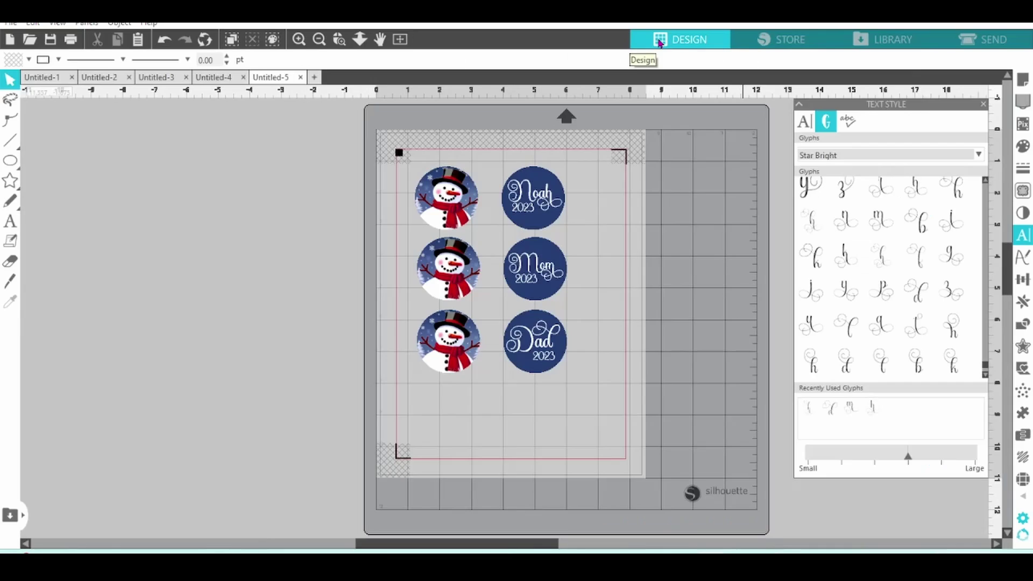
{"action": "left_click_drag", "start_coordinate": [389, 142], "coordinate": [570, 366]}
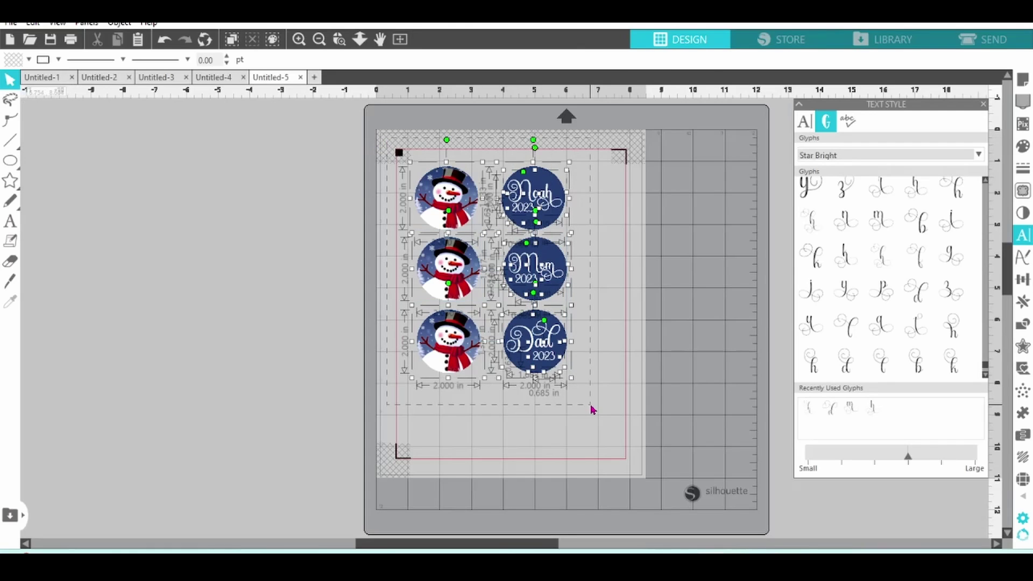
{"action": "right_click", "coordinate": [545, 355]}
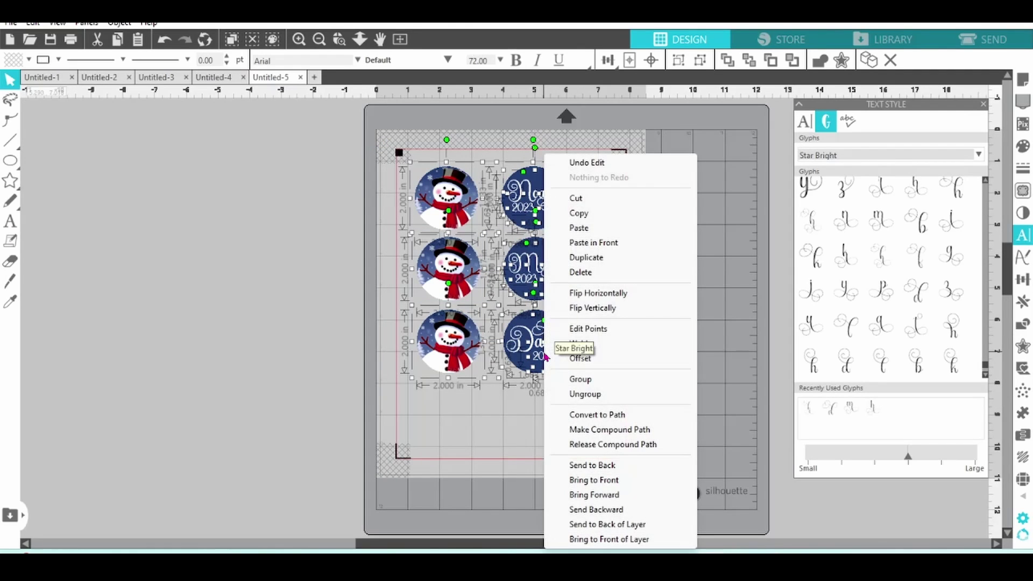
{"action": "left_click", "coordinate": [572, 380]}
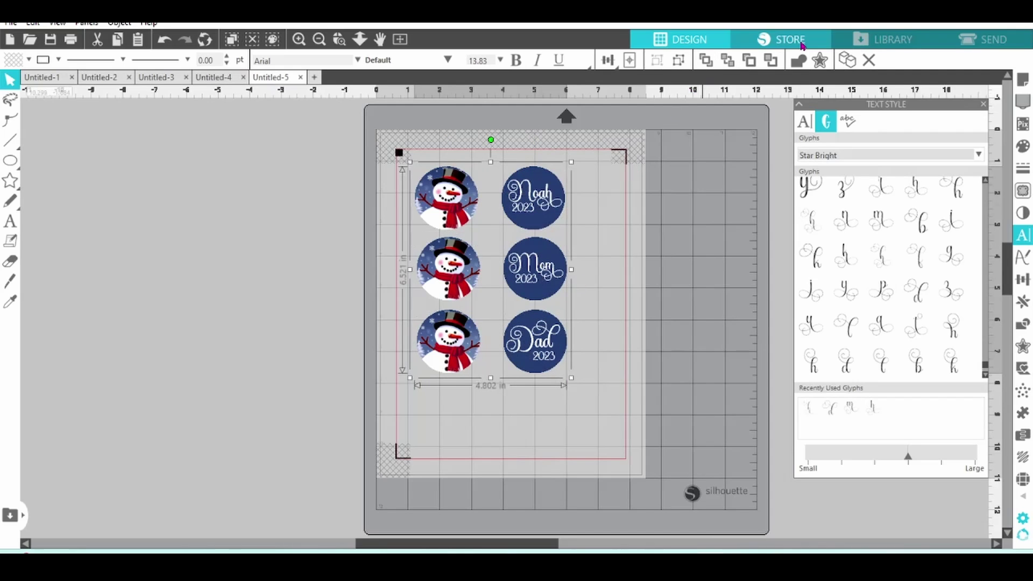
{"action": "left_click", "coordinate": [972, 41]}
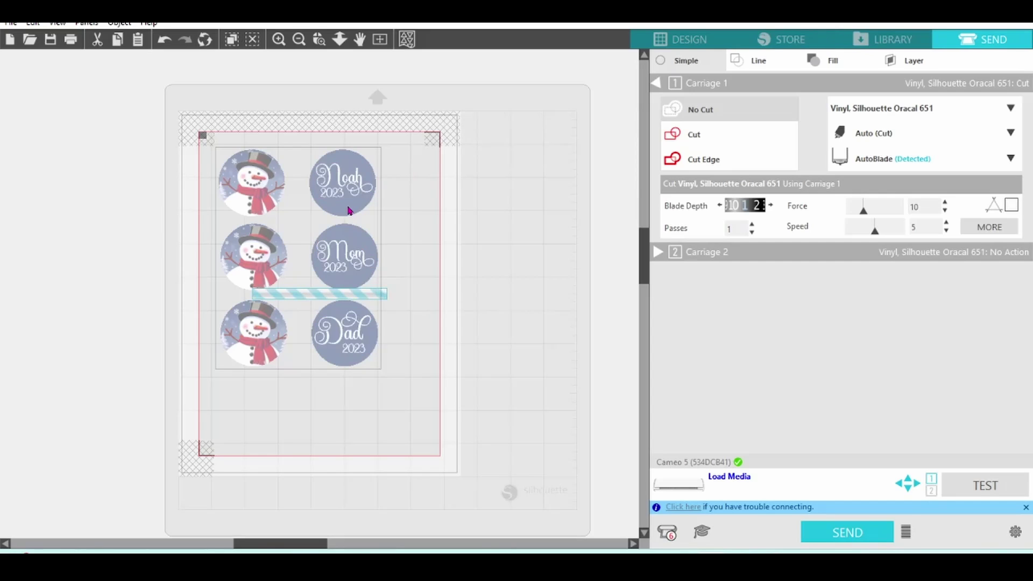
Cut only the circle edges on Sticker Paper, White, with blade depth raised to 4.
{"action": "left_click", "coordinate": [673, 161]}
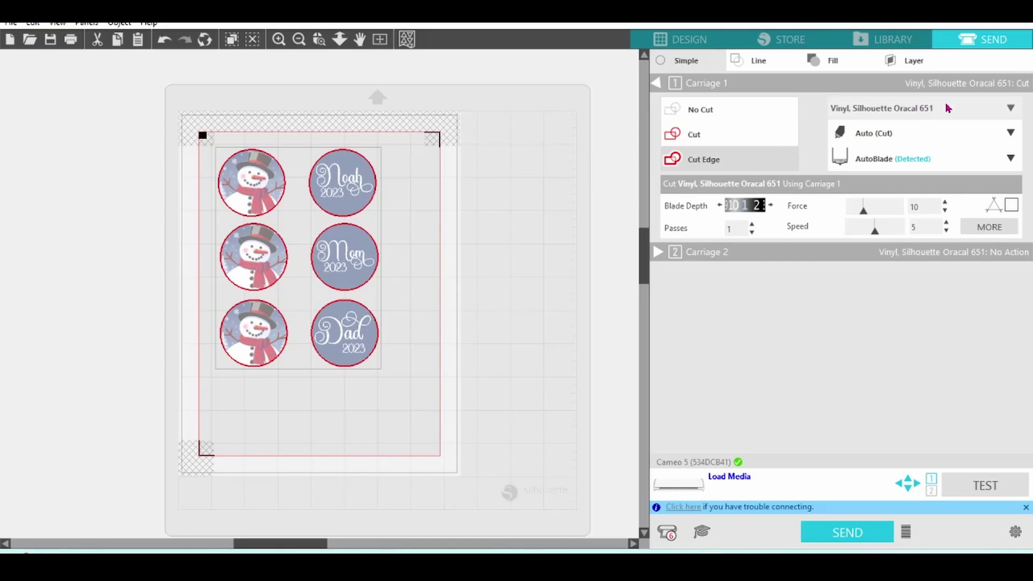
{"action": "left_click", "coordinate": [1011, 110]}
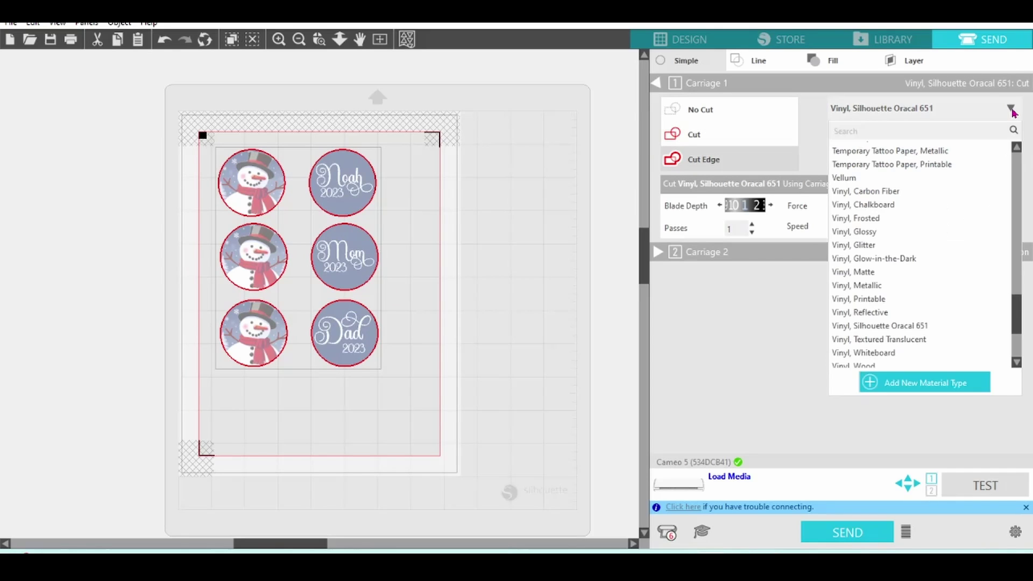
{"action": "left_click_drag", "start_coordinate": [1018, 318], "coordinate": [1019, 295]}
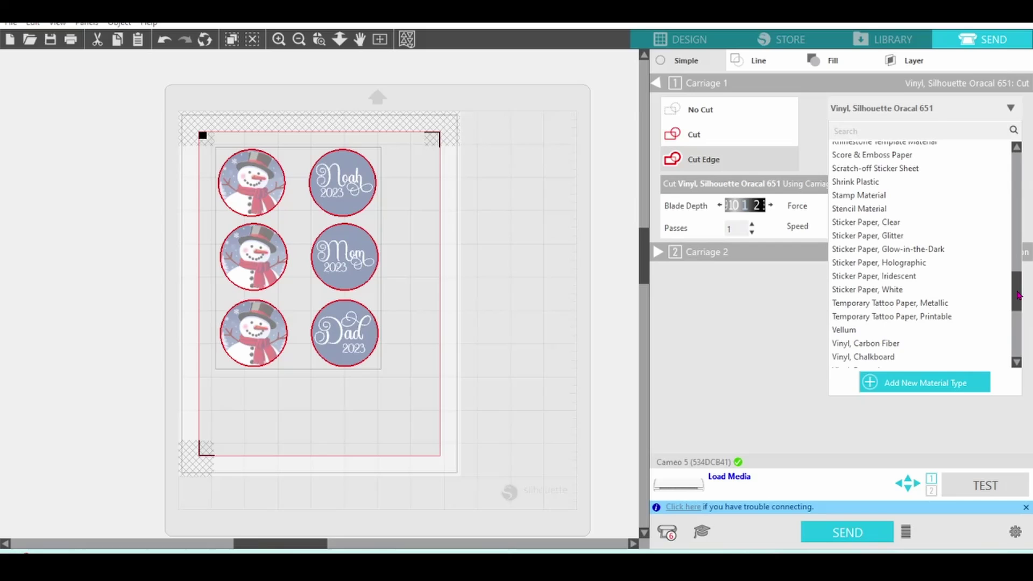
{"action": "left_click", "coordinate": [907, 293]}
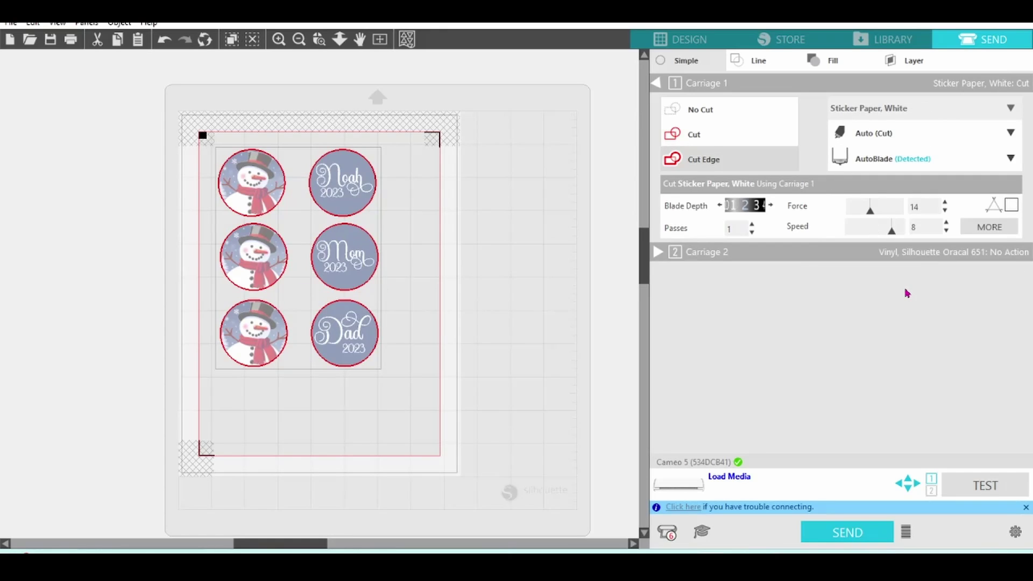
{"action": "left_click", "coordinate": [771, 205]}
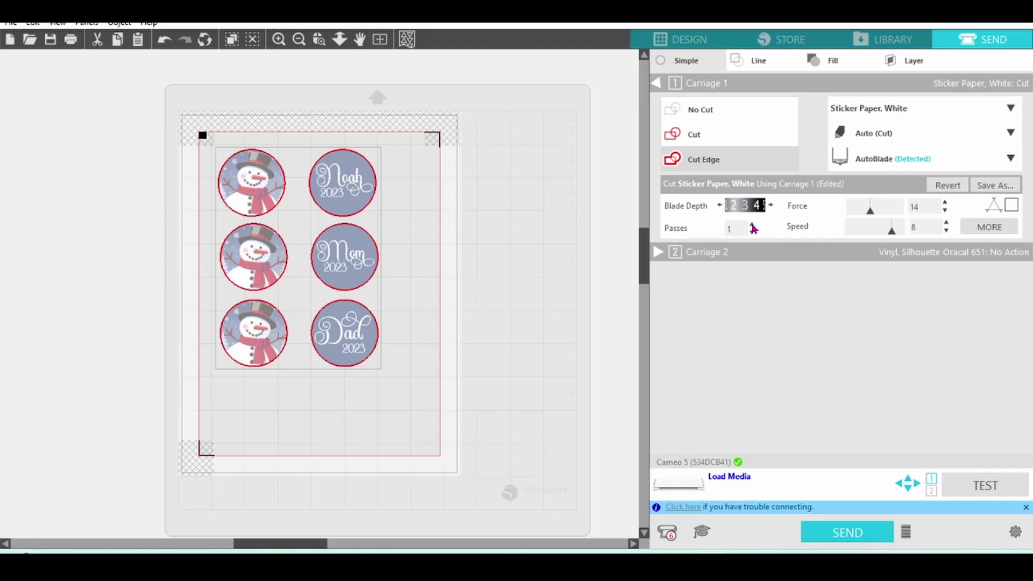